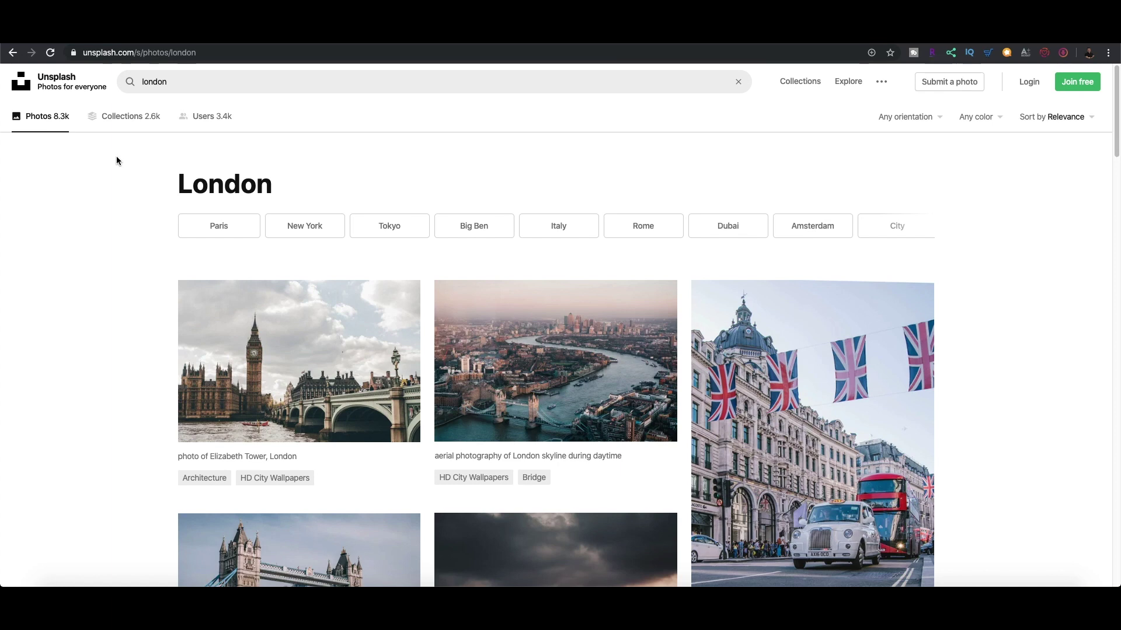
- Browse the London photo results on Unsplash for a suitable background image
left_click_drag(1117, 121, 1117, 232)
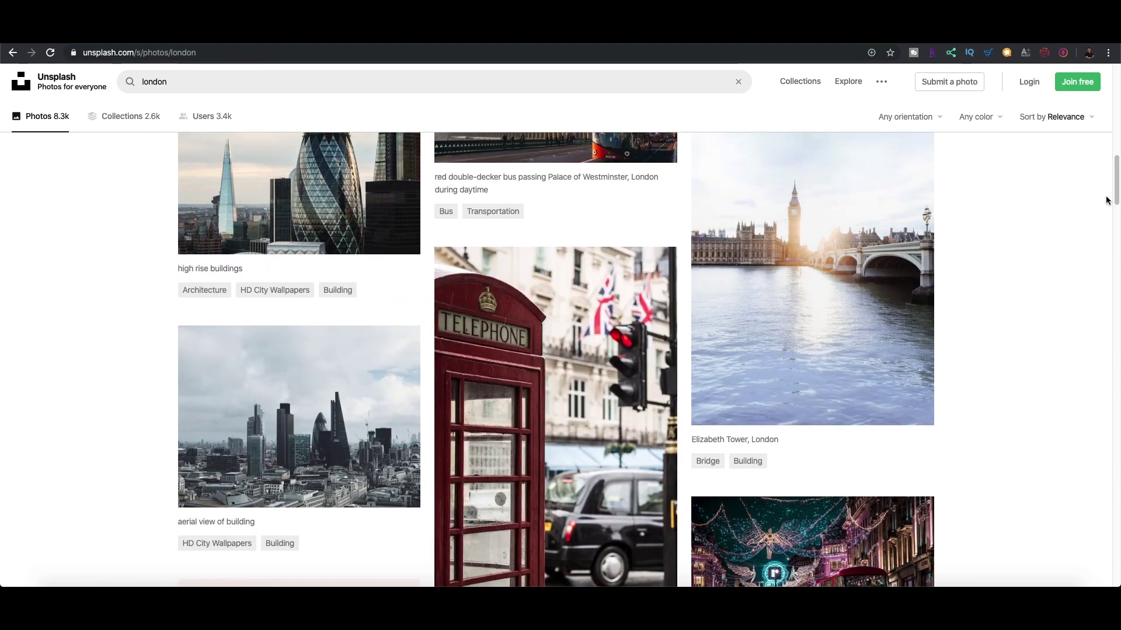
left_click_drag(1117, 192, 1105, 270)
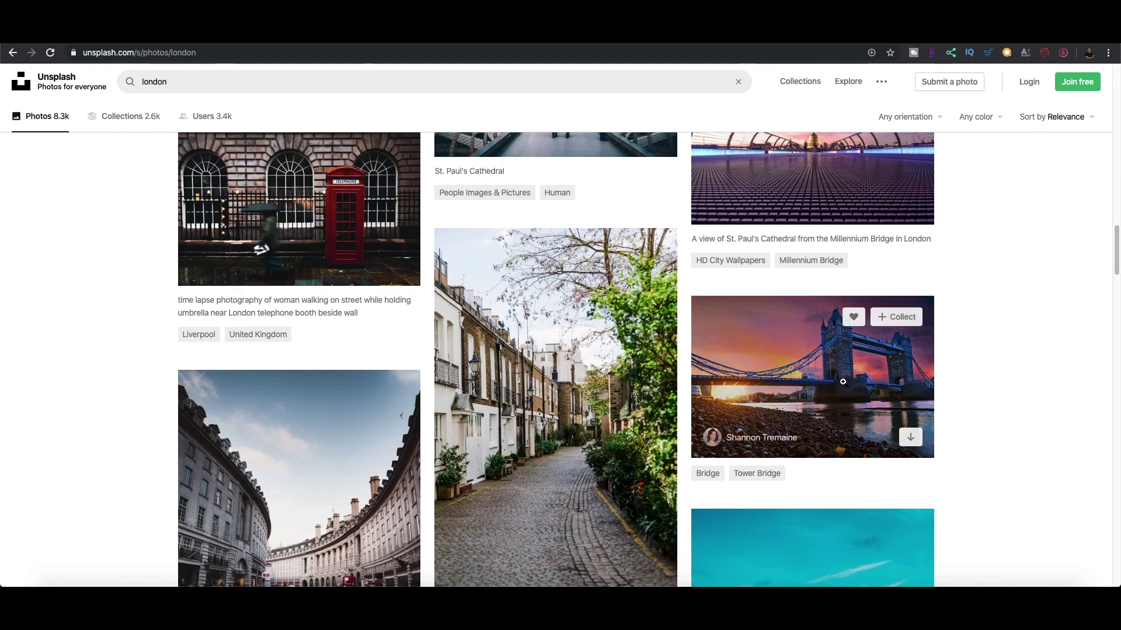
left_click_drag(1116, 229, 1117, 70)
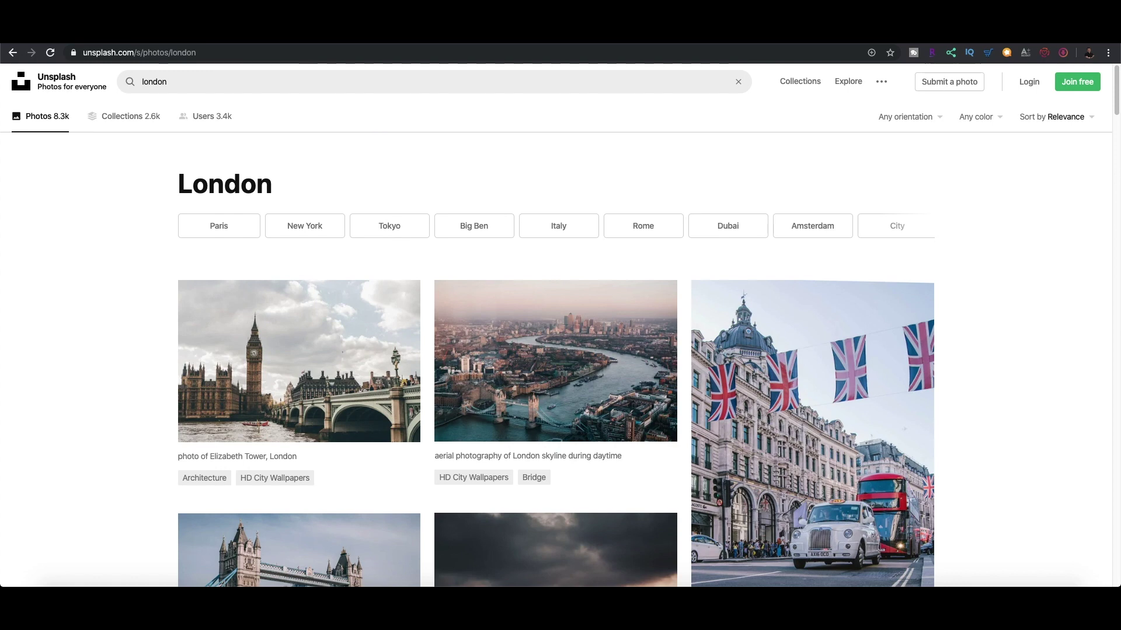
- Switch to Canva and create a blank design from the Posts para Instagram category
key("ctrl+Tab")
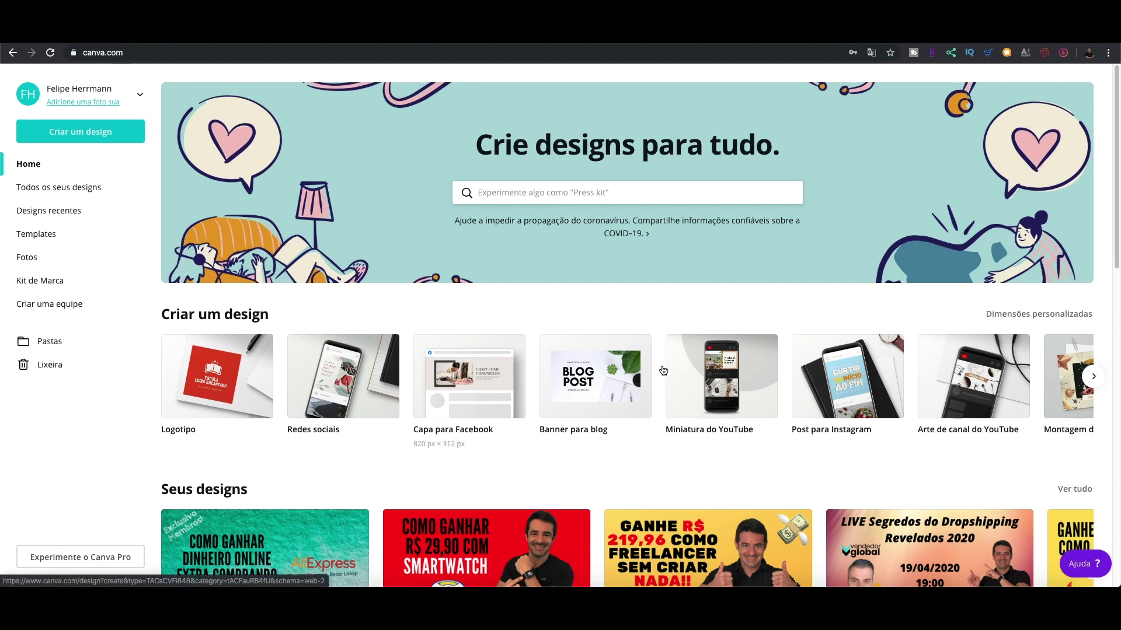
left_click_drag(1116, 256, 1115, 407)
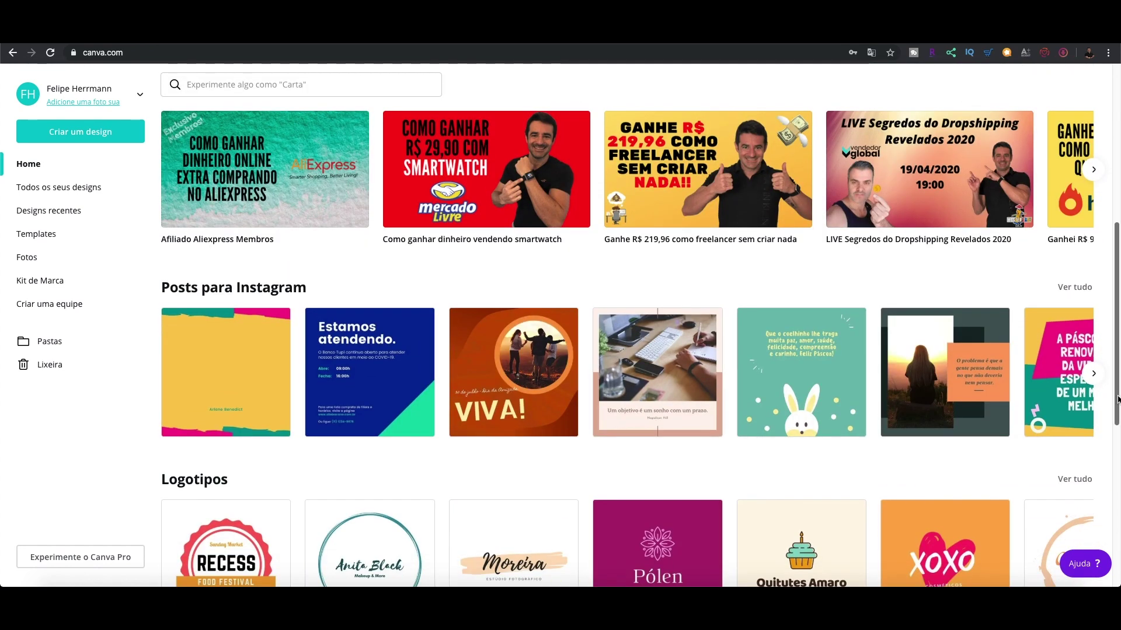
left_click(273, 292)
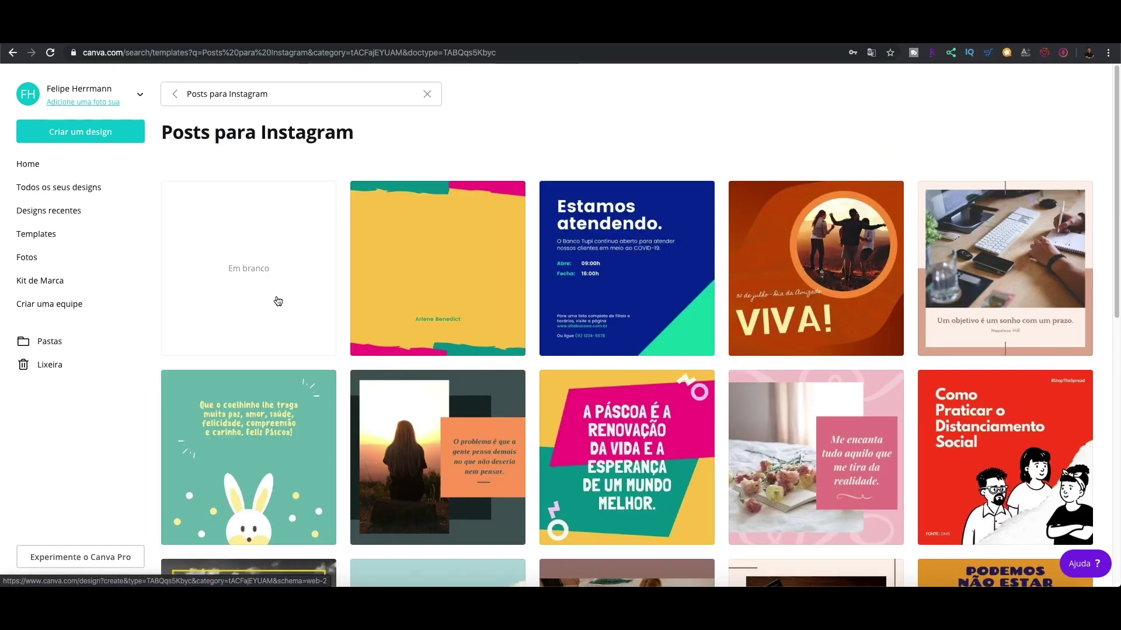
left_click(257, 272)
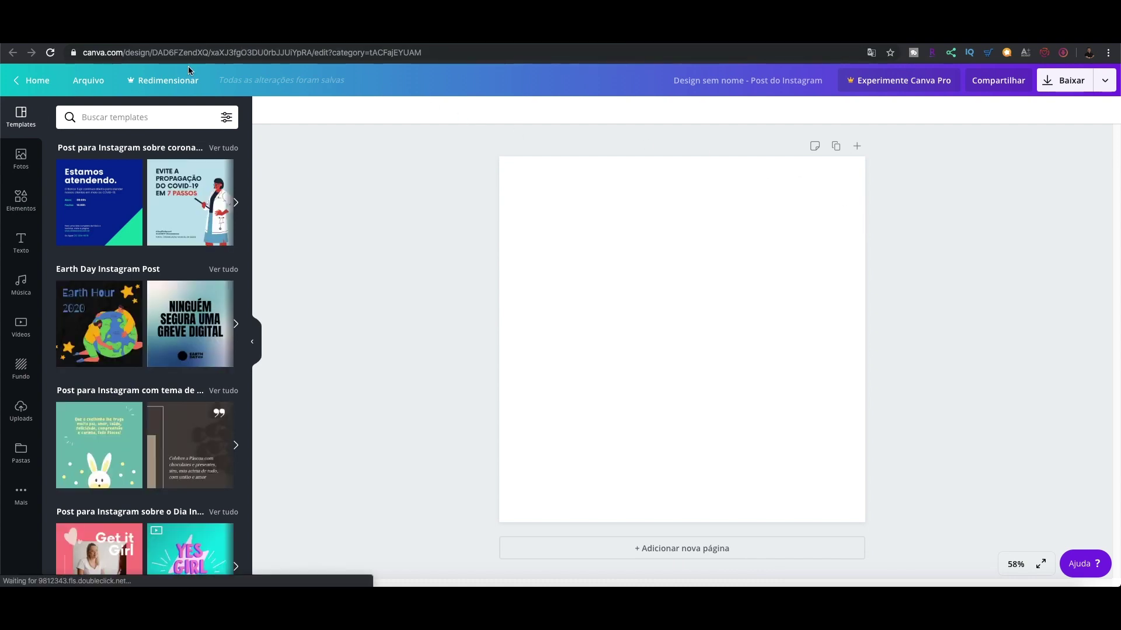
left_click(22, 156)
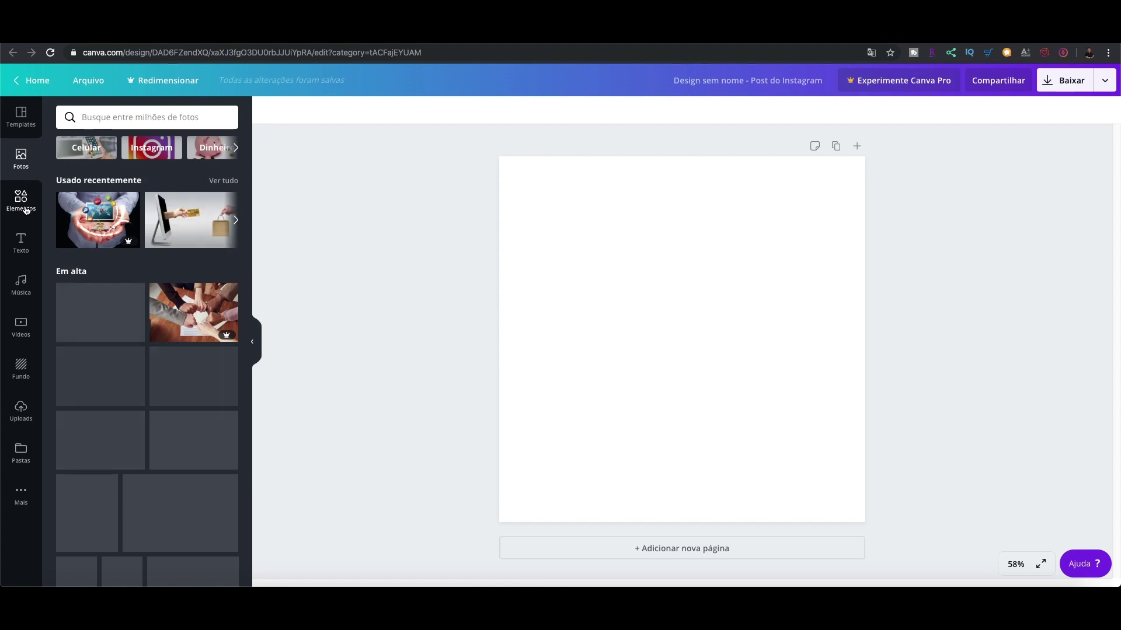
left_click(23, 204)
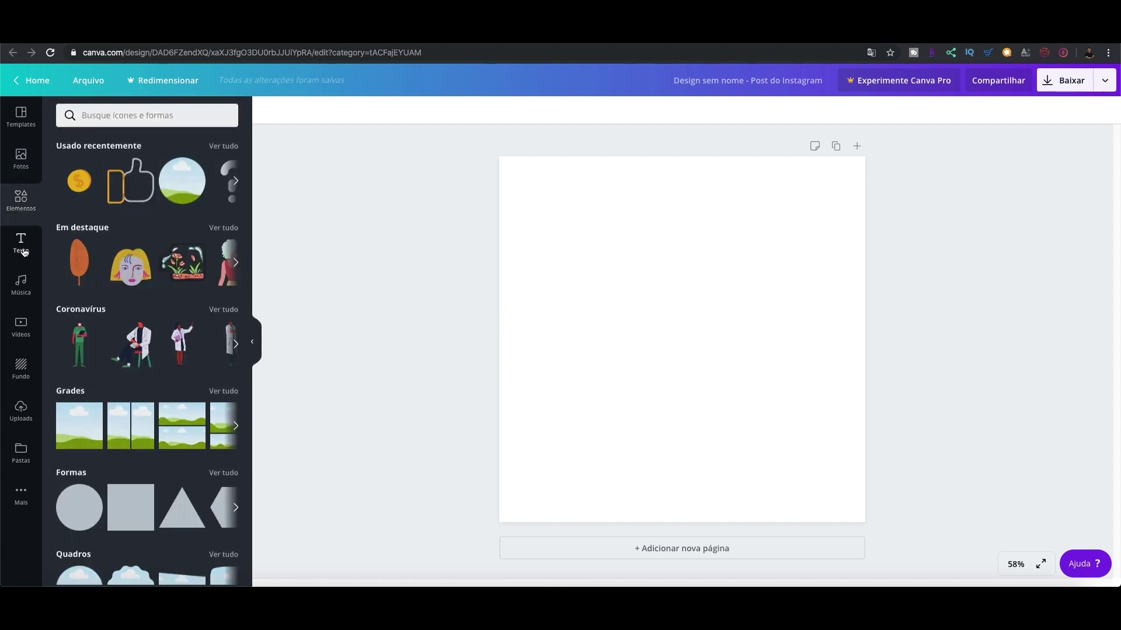
left_click(25, 251)
left_click(21, 286)
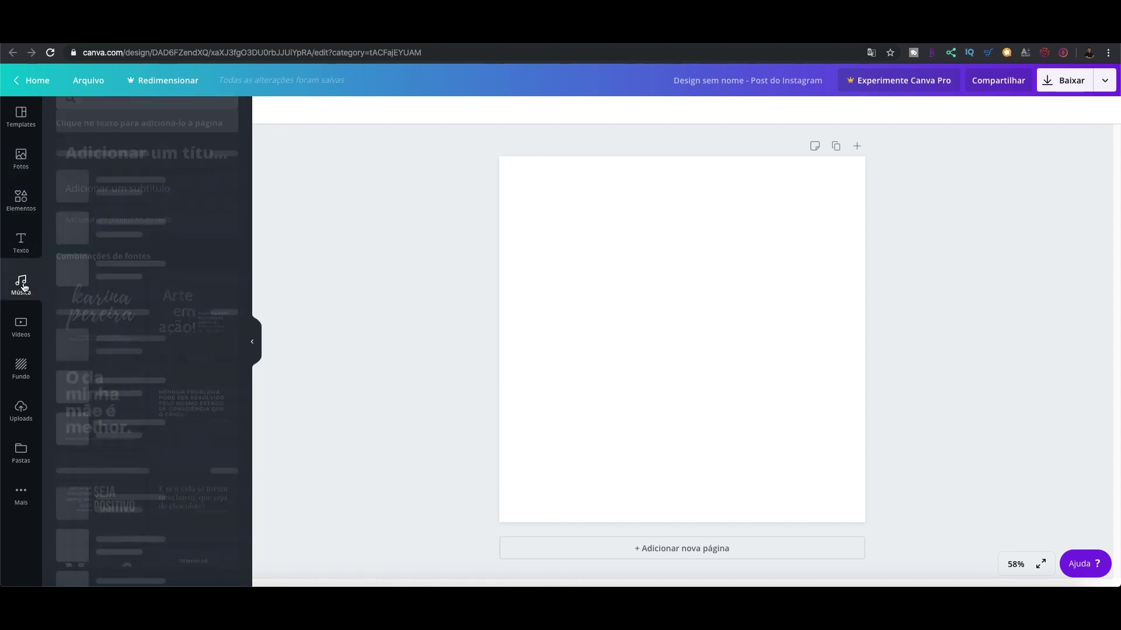
left_click(22, 330)
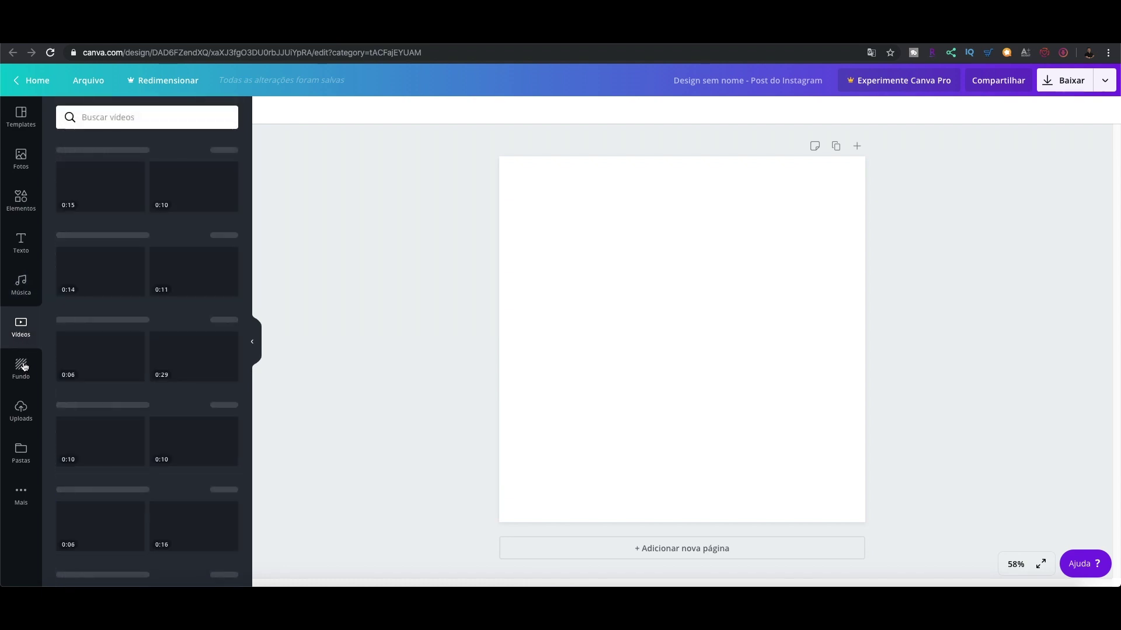
left_click(21, 369)
- Check the sample post on Fiverr and insert the uploaded Tower Bridge sunset photo into the blank Canva page
left_click(24, 411)
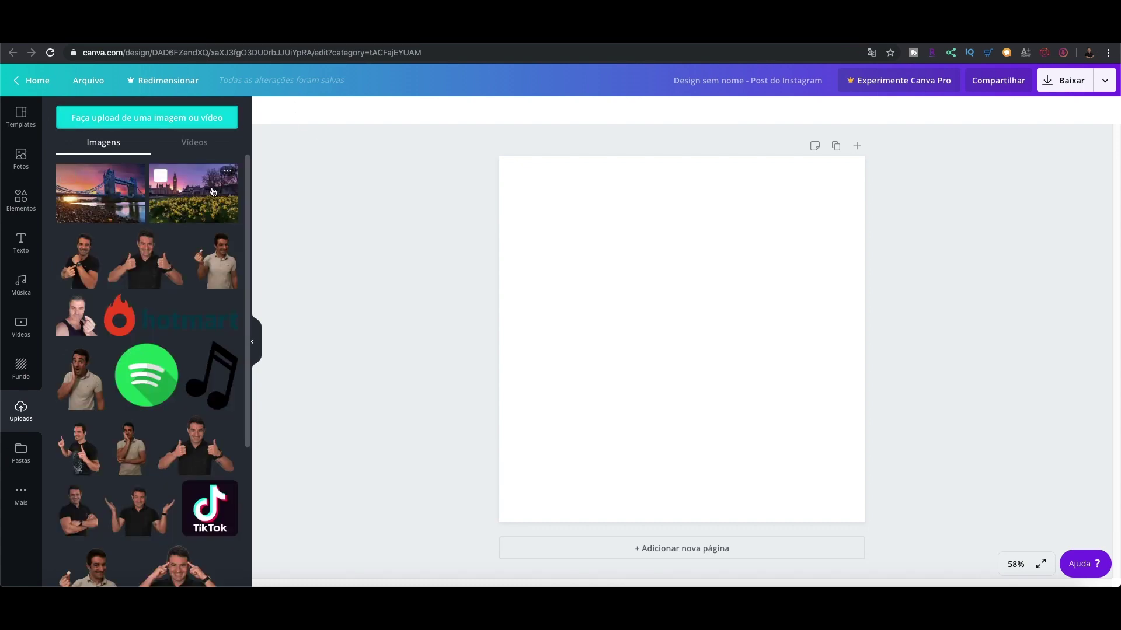
left_click(248, 42)
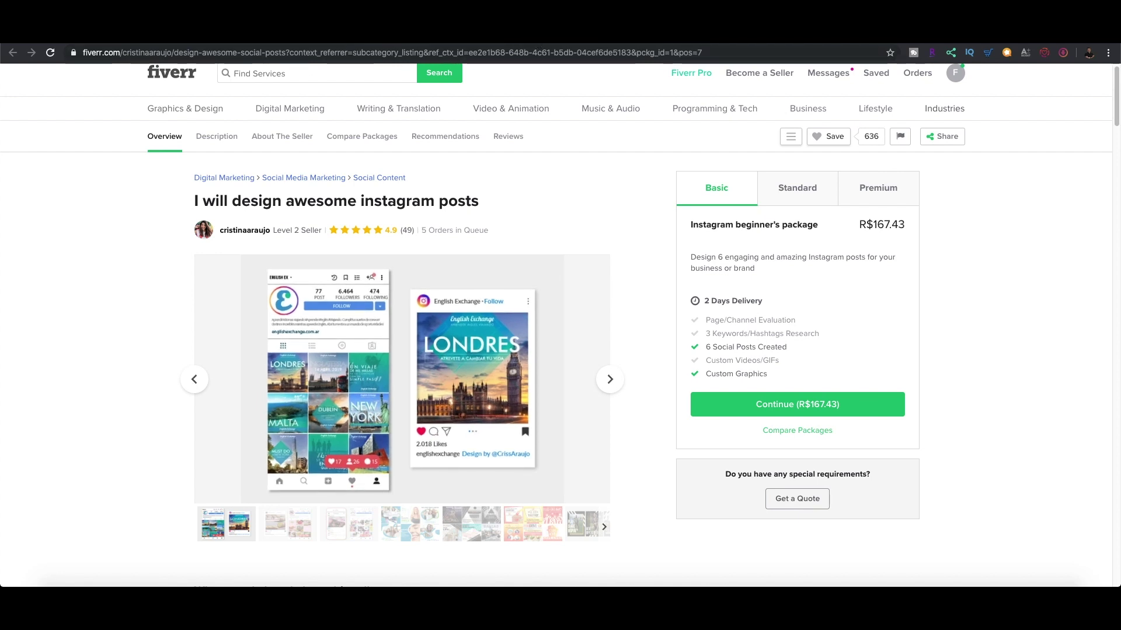
left_click(538, 43)
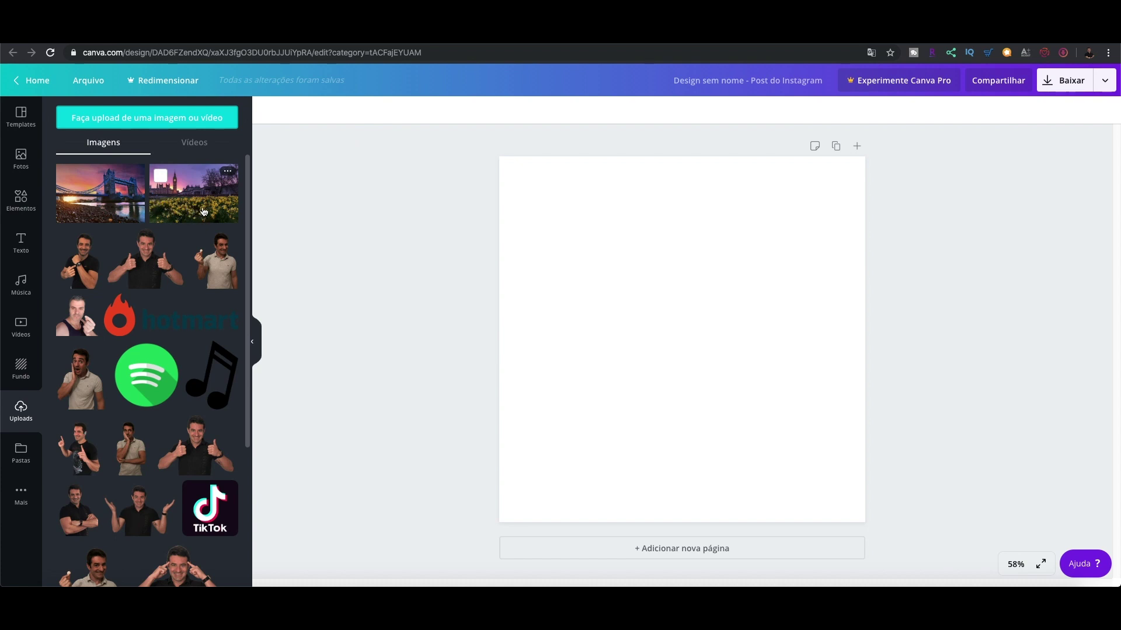
left_click(95, 199)
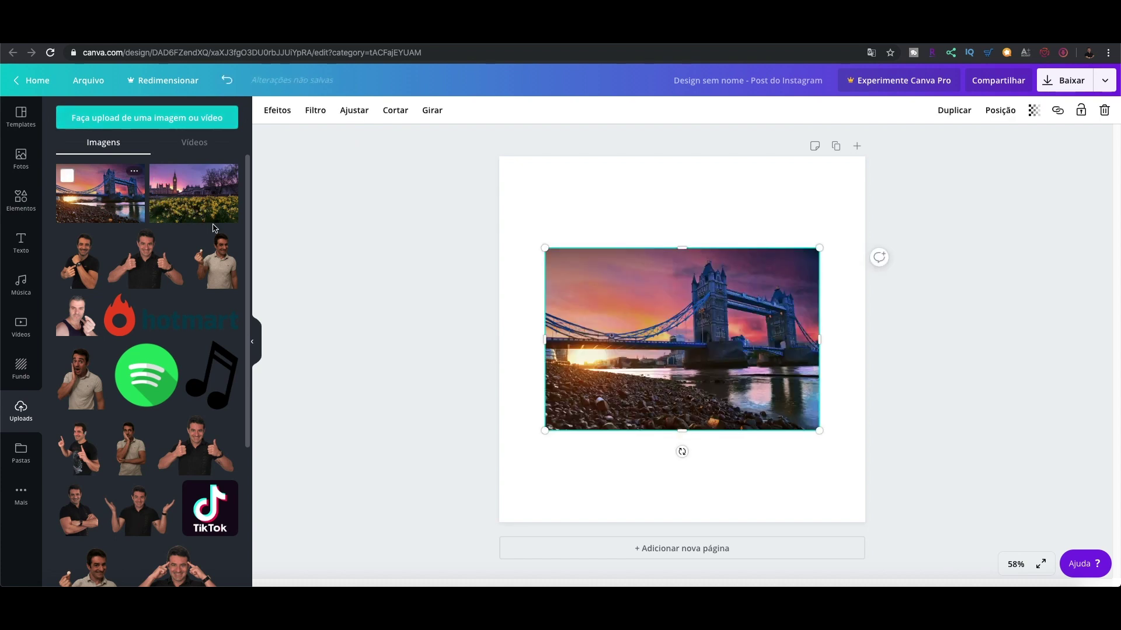
- Enlarge the Tower Bridge photo until it covers the whole page and centre it horizontally
left_click_drag(547, 249, 505, 184)
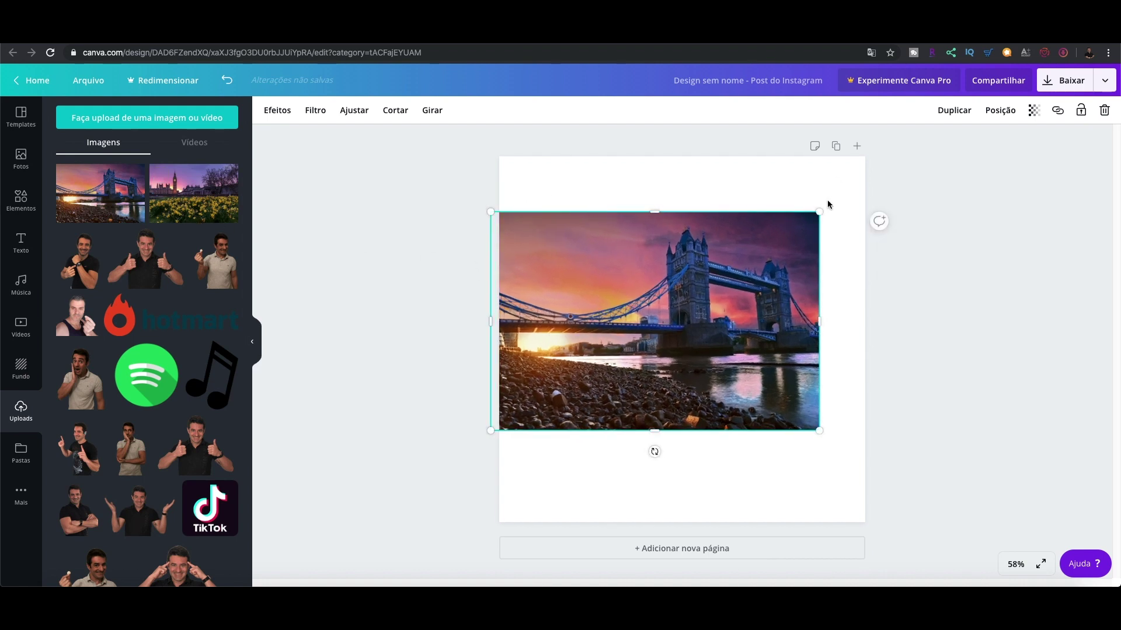
left_click_drag(823, 210, 884, 170)
left_click_drag(690, 165, 692, 155)
left_click_drag(683, 466, 689, 545)
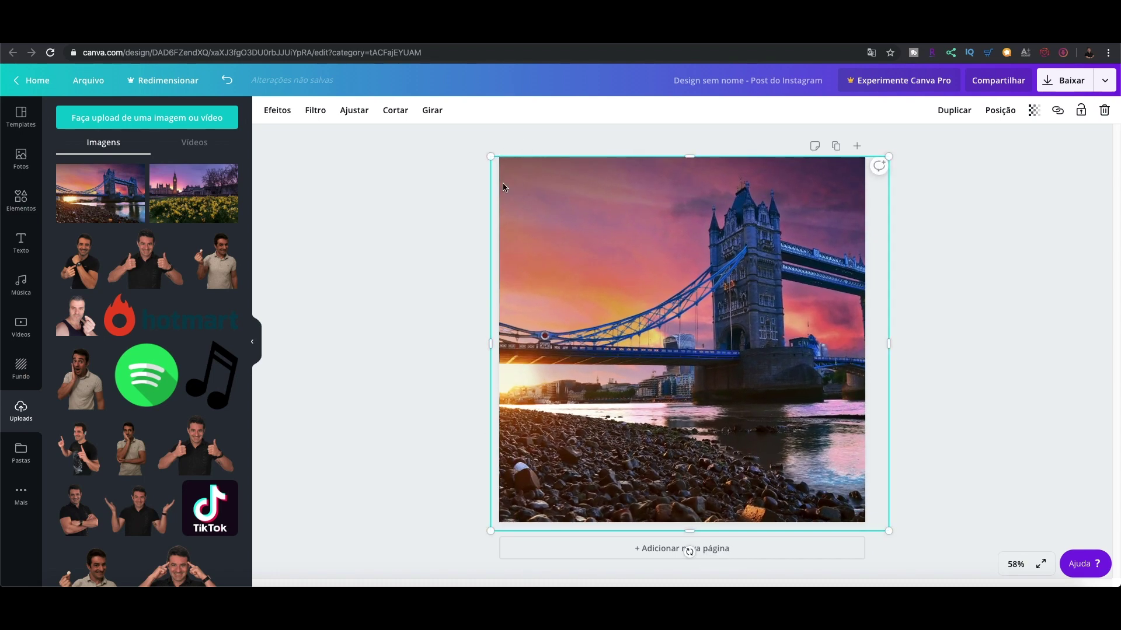
left_click_drag(688, 313, 686, 313)
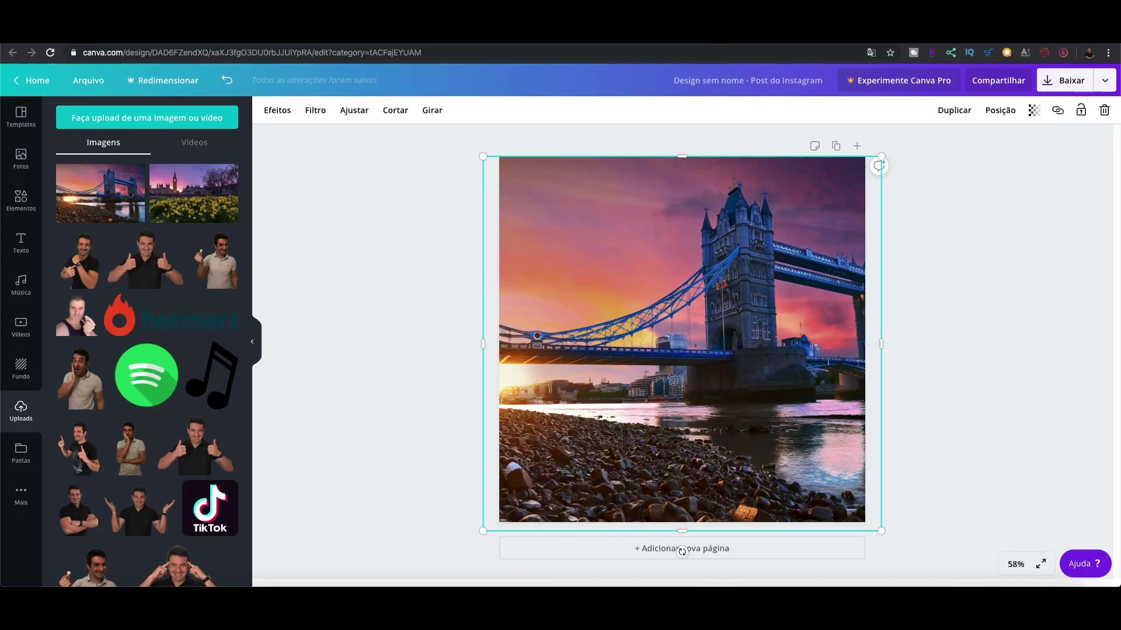
- Add the "Meu querido amigo" font combination to the design and move it to the upper part of the photo
left_click(20, 249)
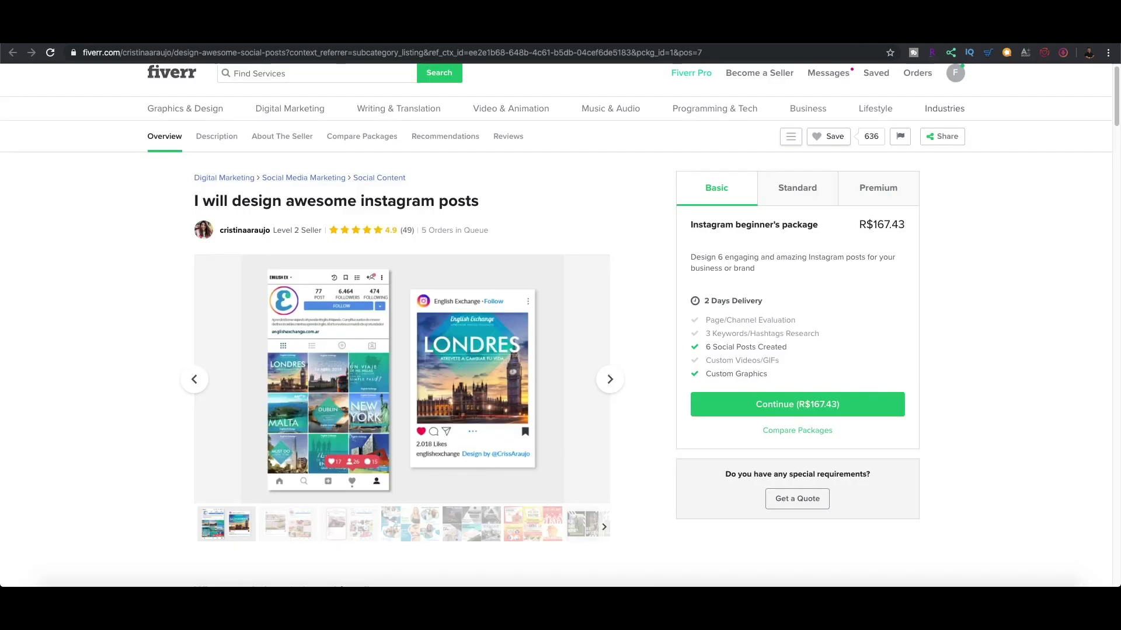
mouse_move(470, 322)
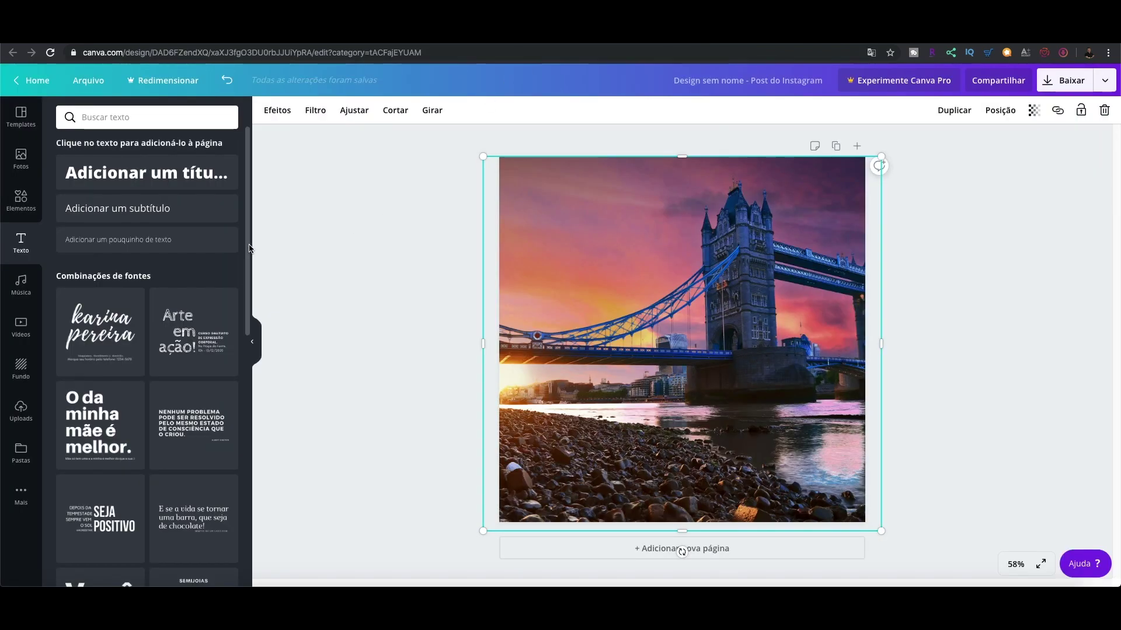
left_click_drag(250, 248, 239, 381)
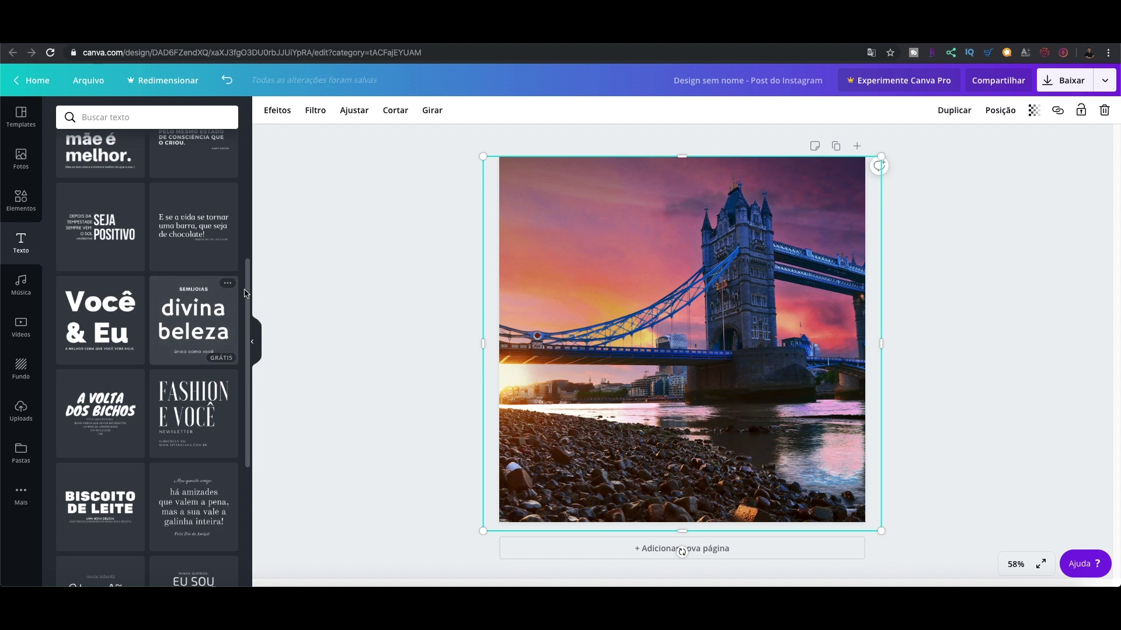
left_click_drag(246, 295, 245, 330)
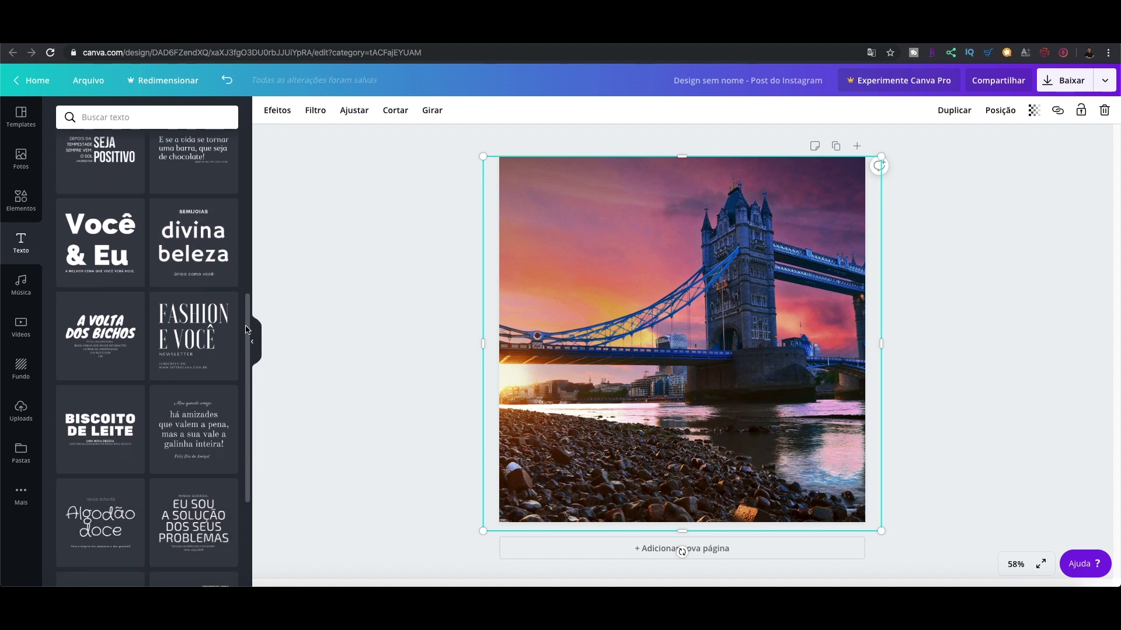
left_click(195, 431)
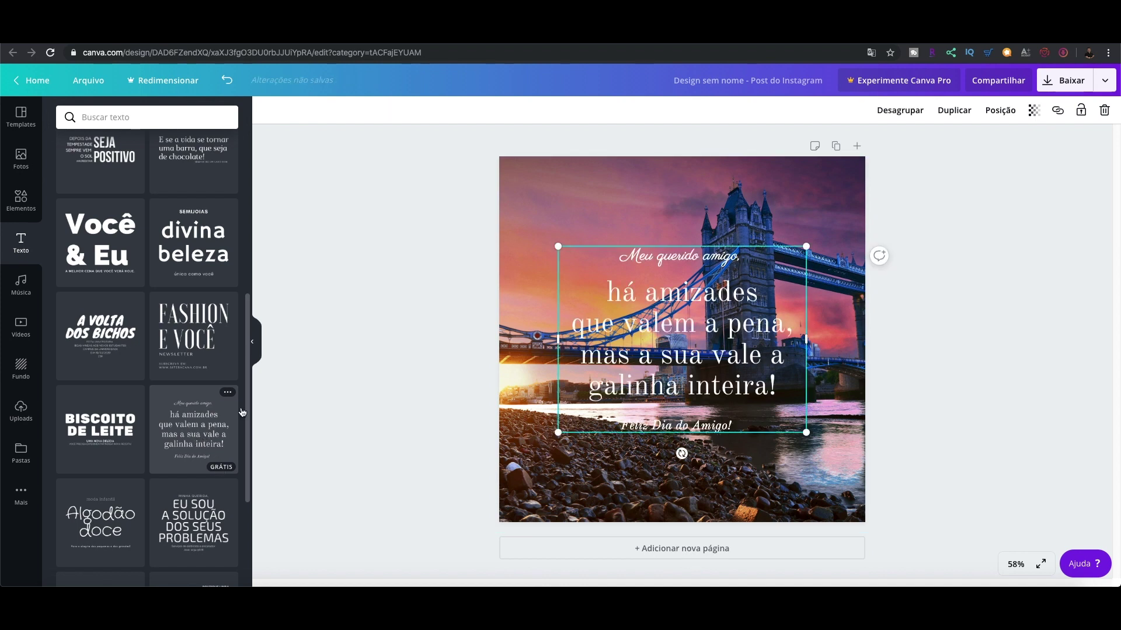
left_click_drag(665, 349, 667, 279)
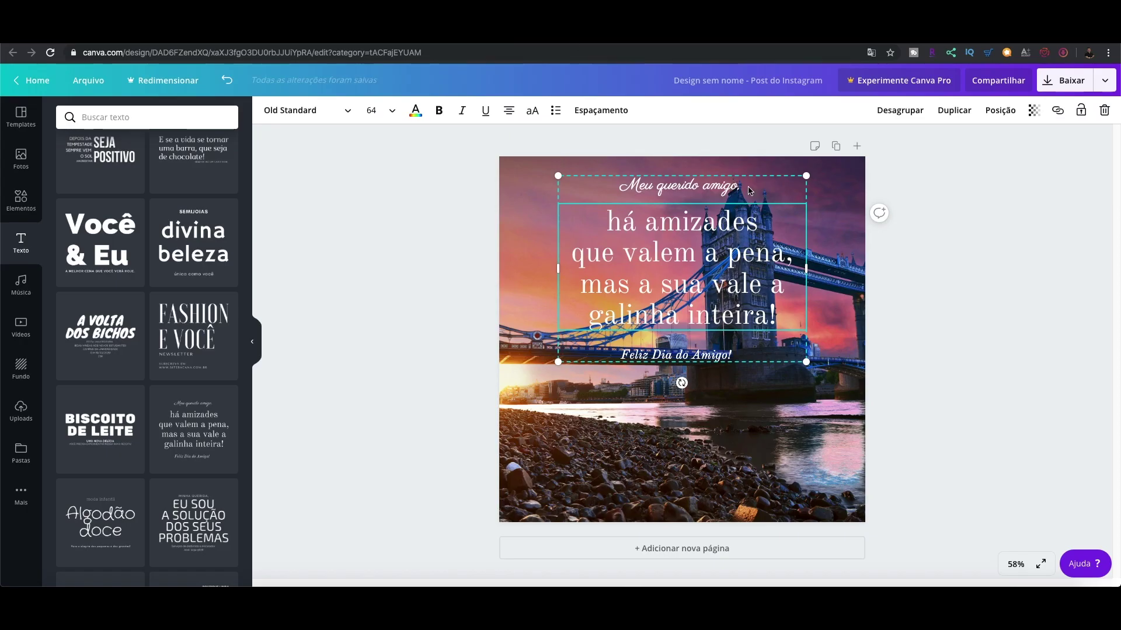
- Replace the script line "Meu querido amigo," with "English Exchnage"
left_click(740, 188)
key("BackSpace")
key("BackSpace")
key("BackSpace")
key("BackSpace")
key("BackSpace")
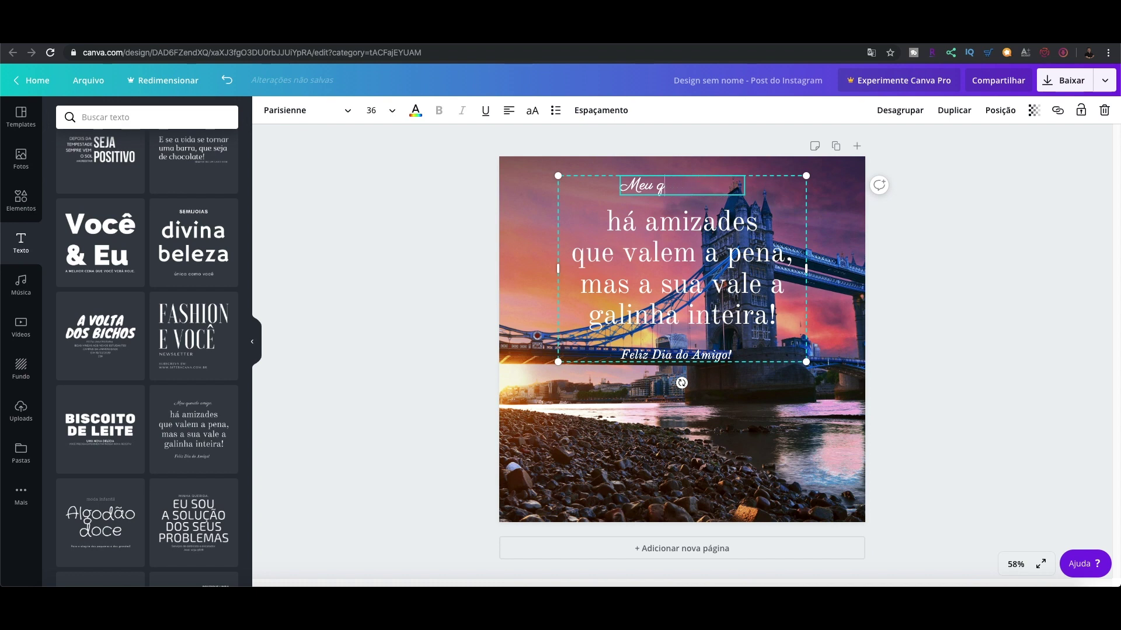
type("English Exchna")
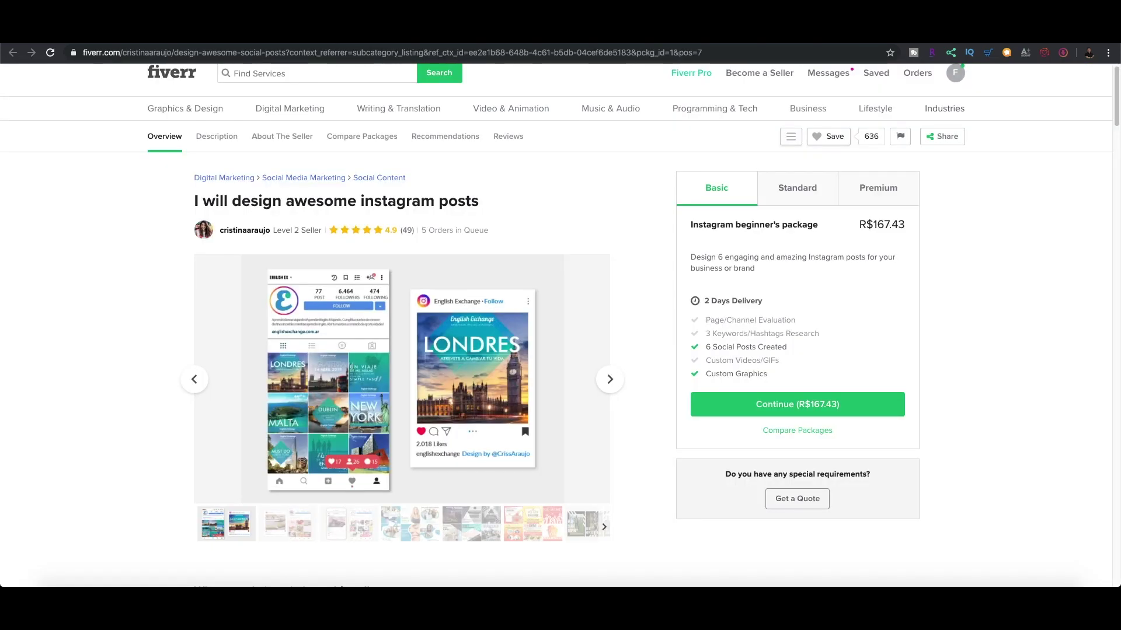
- Return to the Canva design and replace the large middle text with "LONDRES"
key("ctrl+Tab")
key("ctrl+Tab")
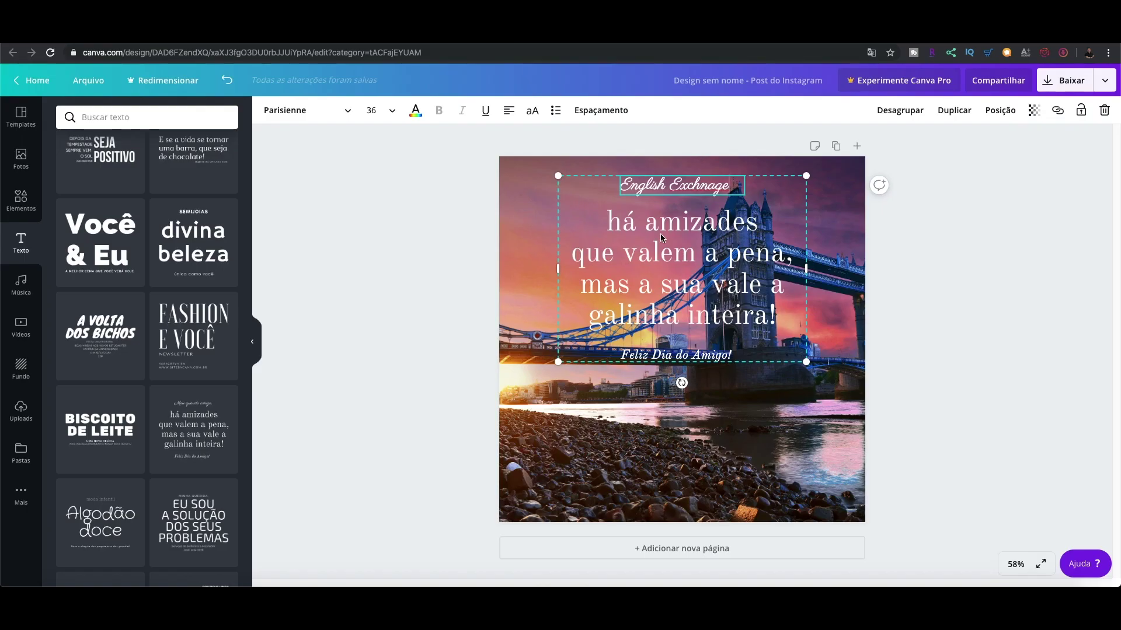
left_click(776, 315)
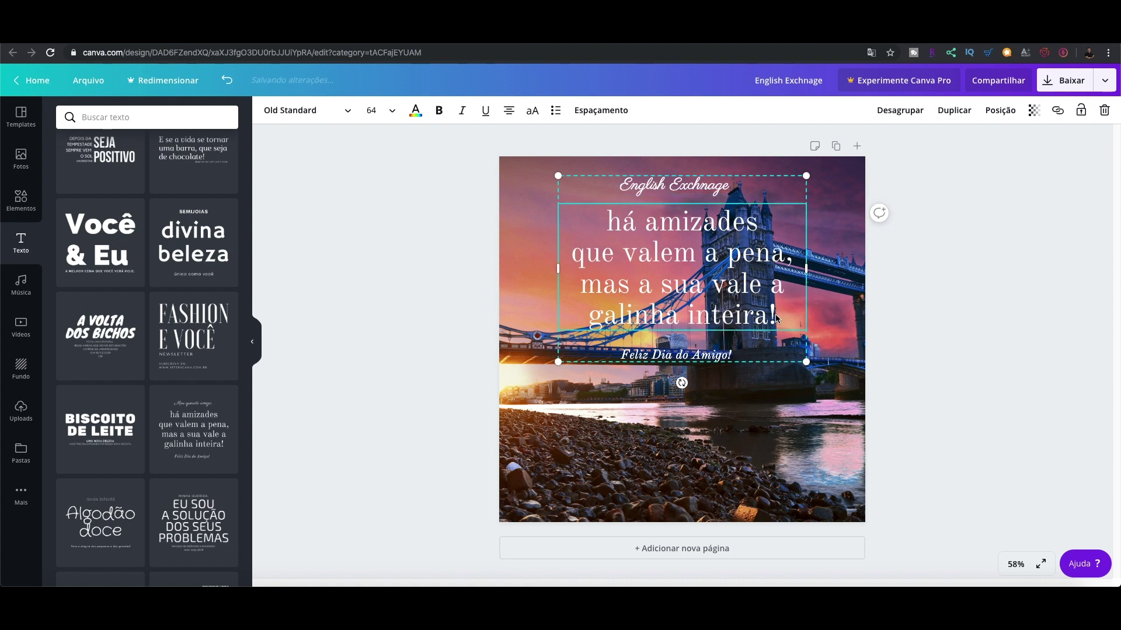
key("BackSpace")
key("BackSpace")
key("BackSpace")
key("BackSpace")
key("BackSpace")
key("BackSpace")
key("BackSpace")
key("BackSpace")
key("BackSpace")
key("BackSpace")
key("BackSpace")
key("BackSpace")
key("BackSpace")
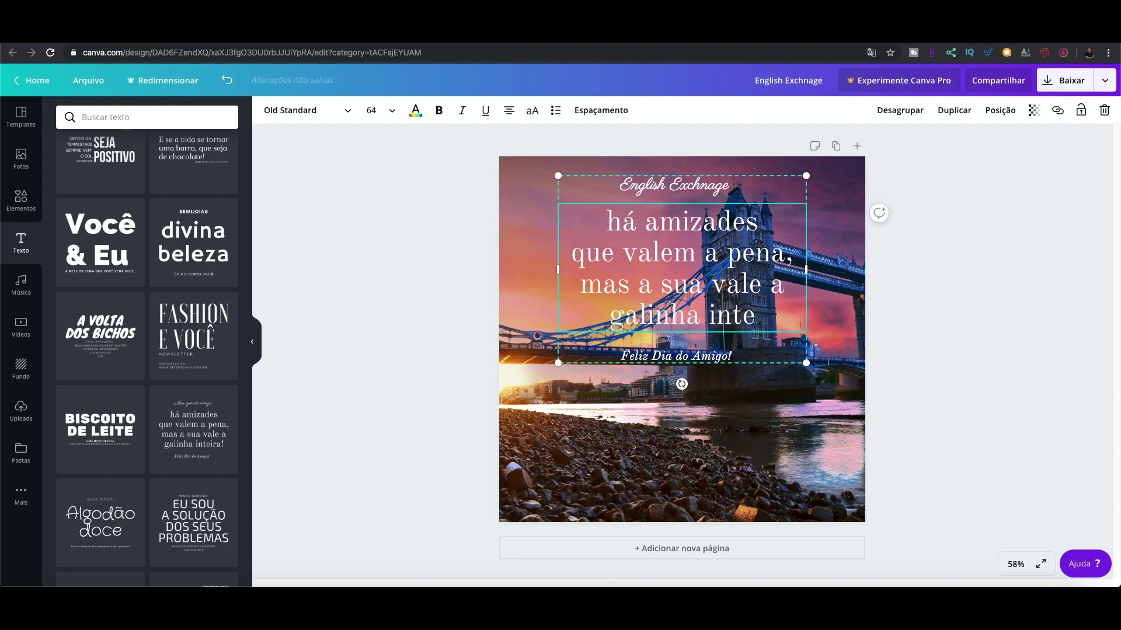
key("BackSpace")
key("BackSpace")
key("BackSpace")
key("BackSpace")
key("BackSpace")
key("BackSpace")
key("BackSpace")
key("BackSpace")
key("BackSpace")
key("BackSpace")
key("BackSpace")
key("BackSpace")
key("BackSpace")
key("BackSpace")
key("BackSpace")
key("BackSpace")
key("BackSpace")
key("BackSpace")
key("BackSpace")
key("BackSpace")
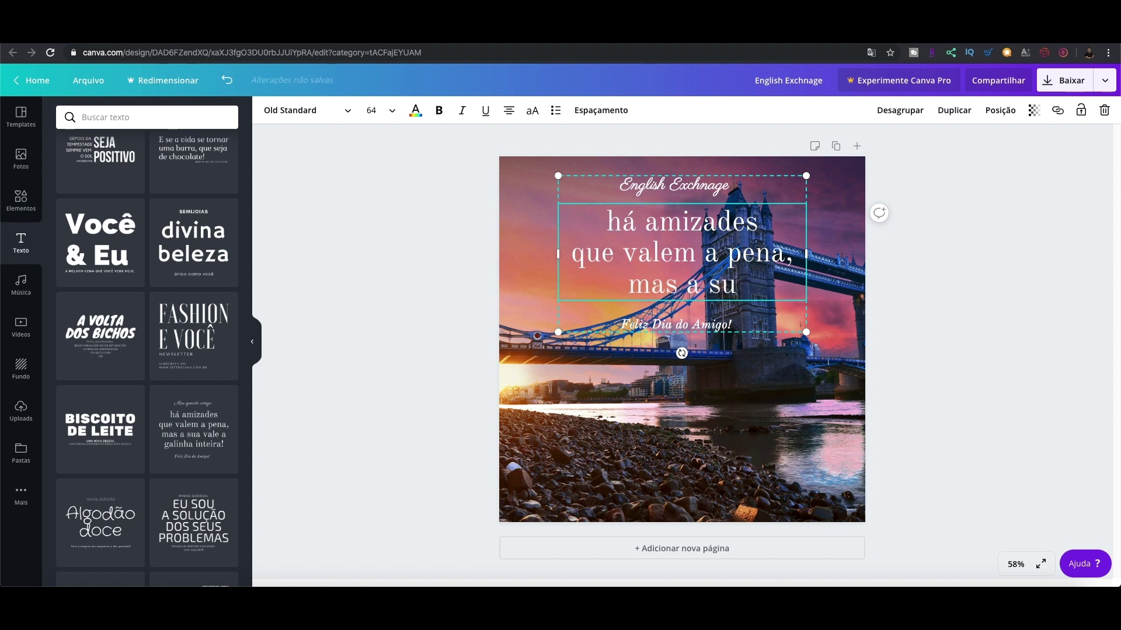
key("BackSpace")
key("BackSpace")
key("BackSpace")
key("BackSpace")
key("BackSpace")
key("BackSpace")
key("BackSpace")
key("BackSpace")
key("BackSpace")
key("BackSpace")
key("BackSpace")
key("BackSpace")
key("BackSpace")
key("BackSpace")
key("BackSpace")
key("BackSpace")
key("BackSpace")
key("BackSpace")
key("BackSpace")
key("BackSpace")
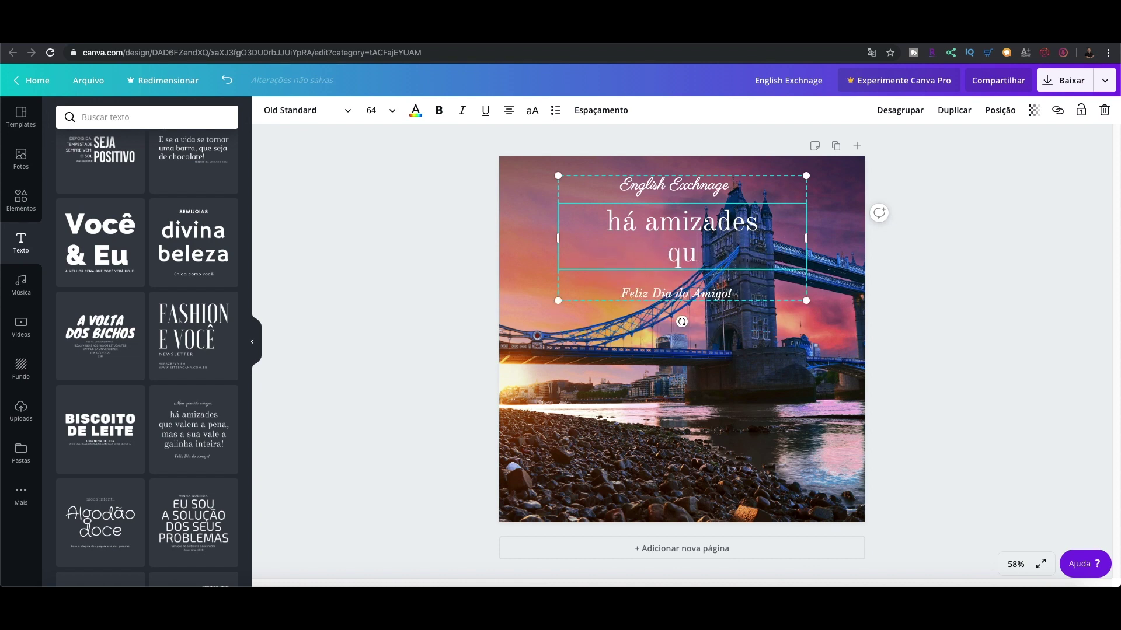
key("BackSpace")
key("BackSpace")
key("BackSpace")
key("BackSpace")
key("BackSpace")
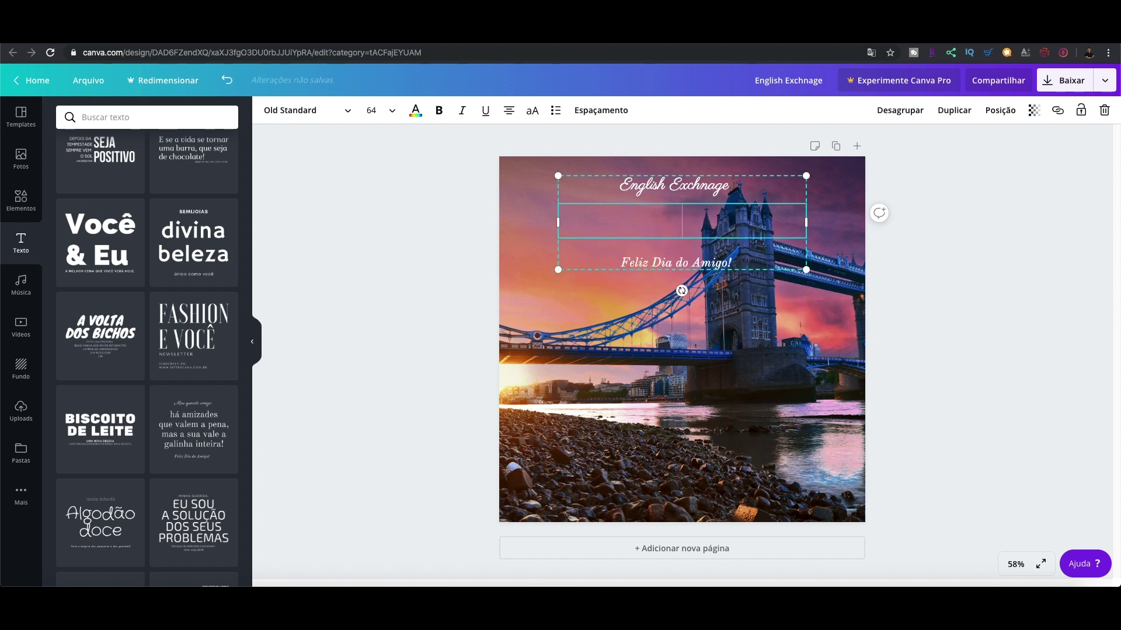
type("LONDRES")
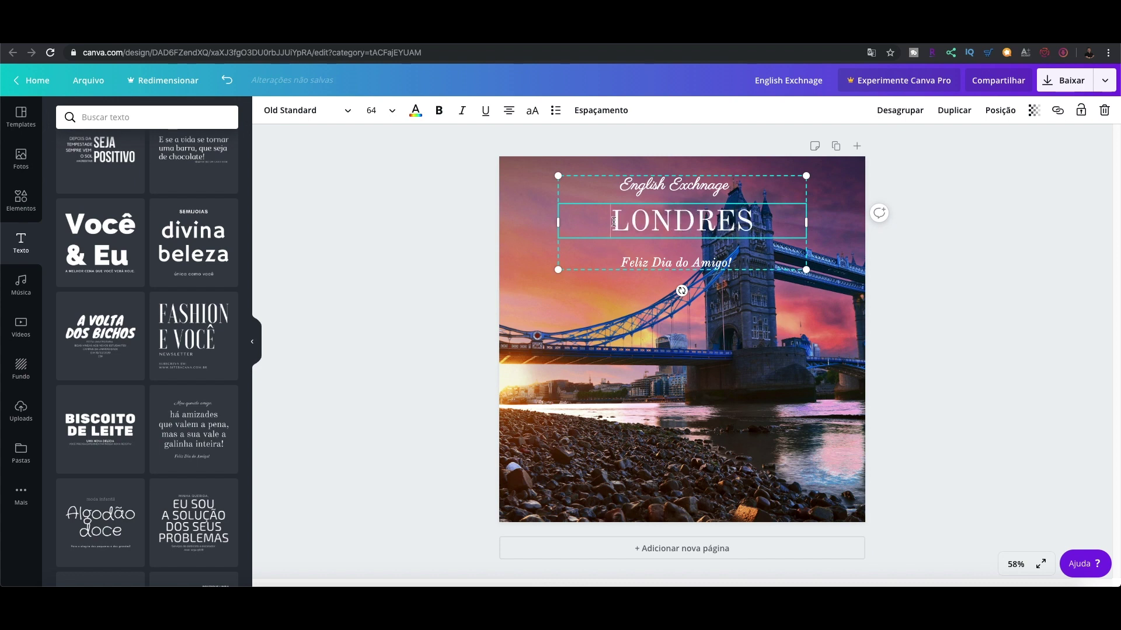
- Insert two blank lines above "LONDRES" in its text box, keeping the full word intact
key("Return")
key("Return")
key("Delete")
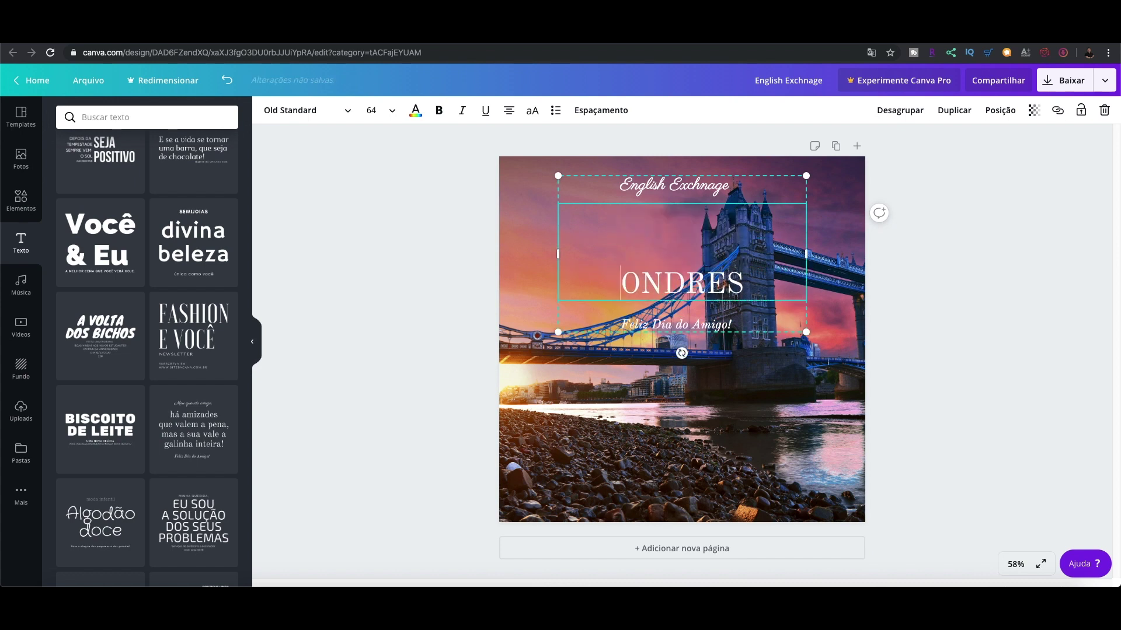
type("L")
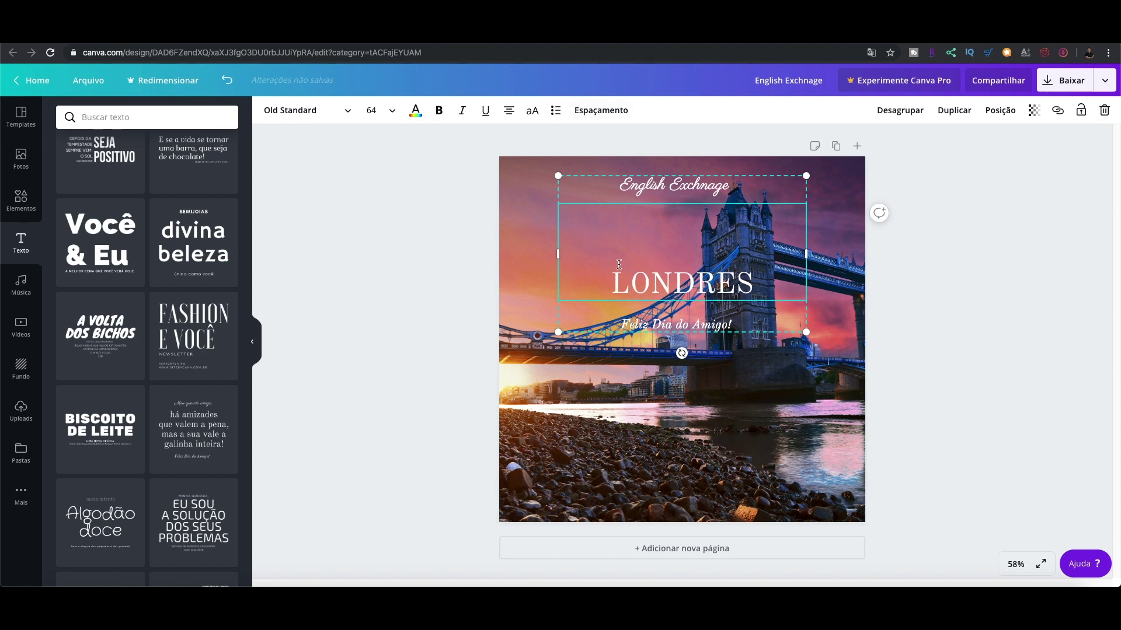
- Remove one blank line above "LONDRES" in its text box
key("BackSpace")
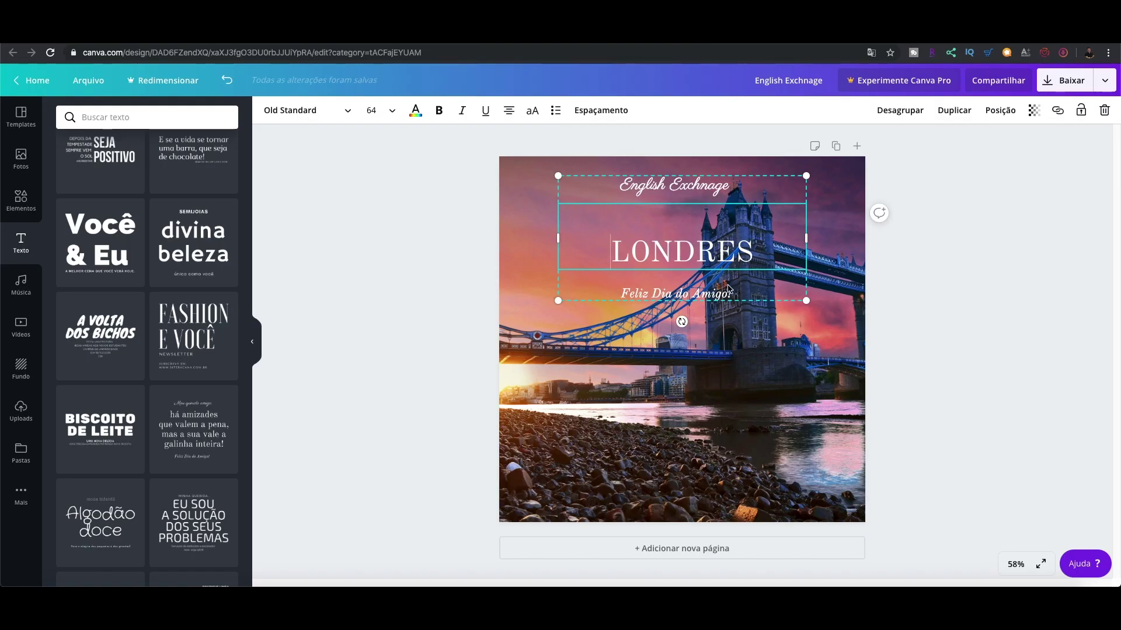
left_click(738, 296)
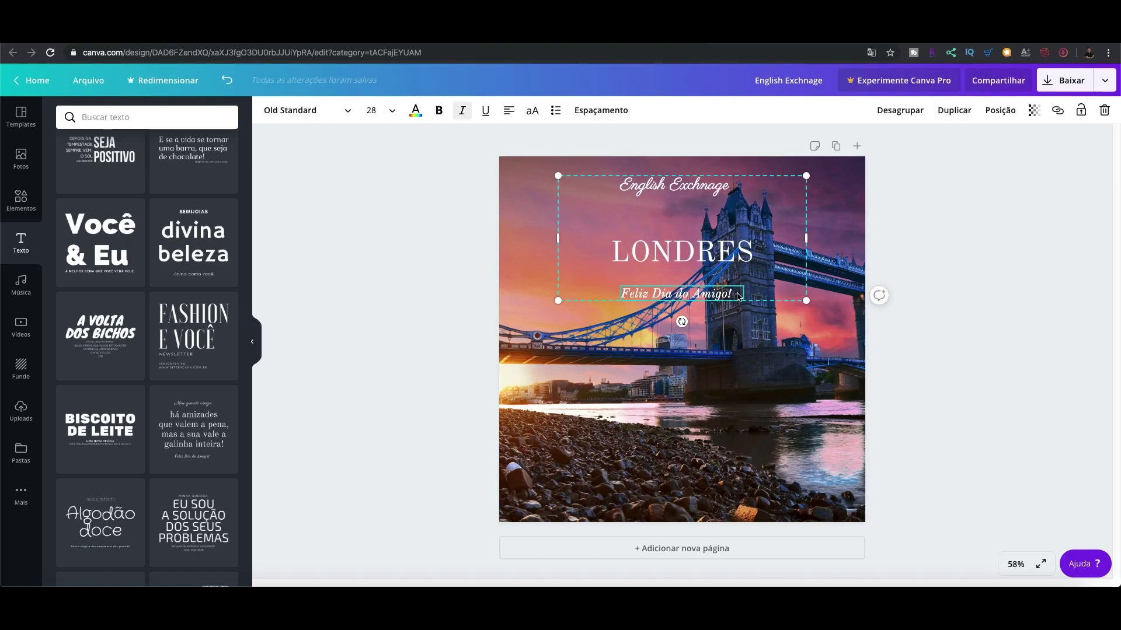
key("Delete")
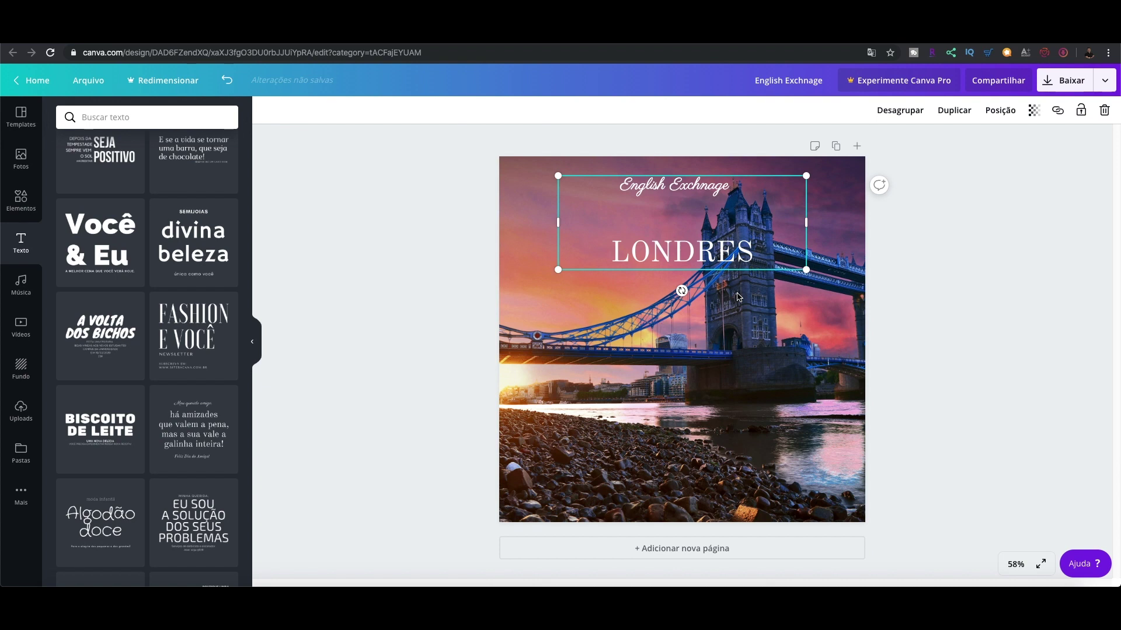
left_click(225, 82)
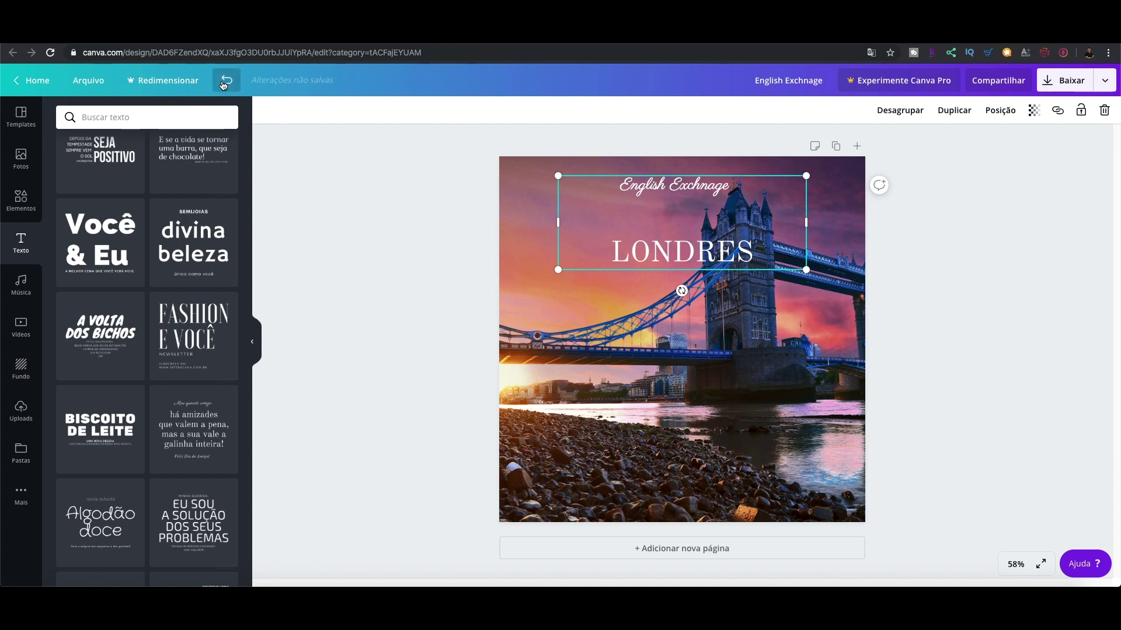
- Replace the italic line "Feliz Dia do Amigo!" with "EXPLORE A NEW WORLD!"
double_click(726, 297)
key("BackSpace")
key("BackSpace")
key("BackSpace")
key("BackSpace")
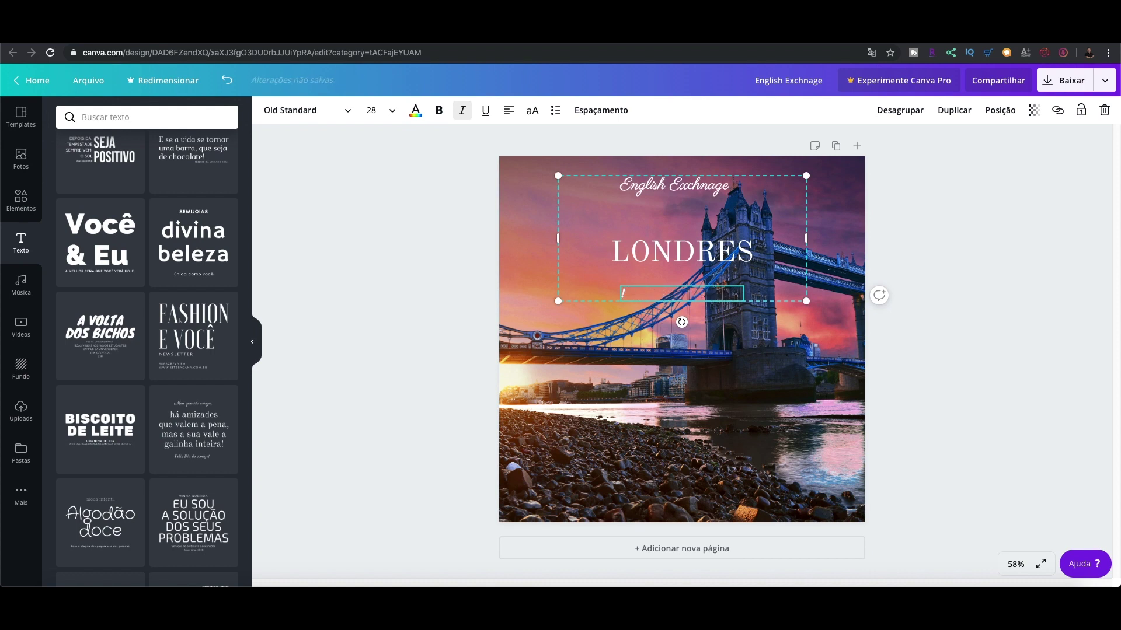
type("EXPLORE ")
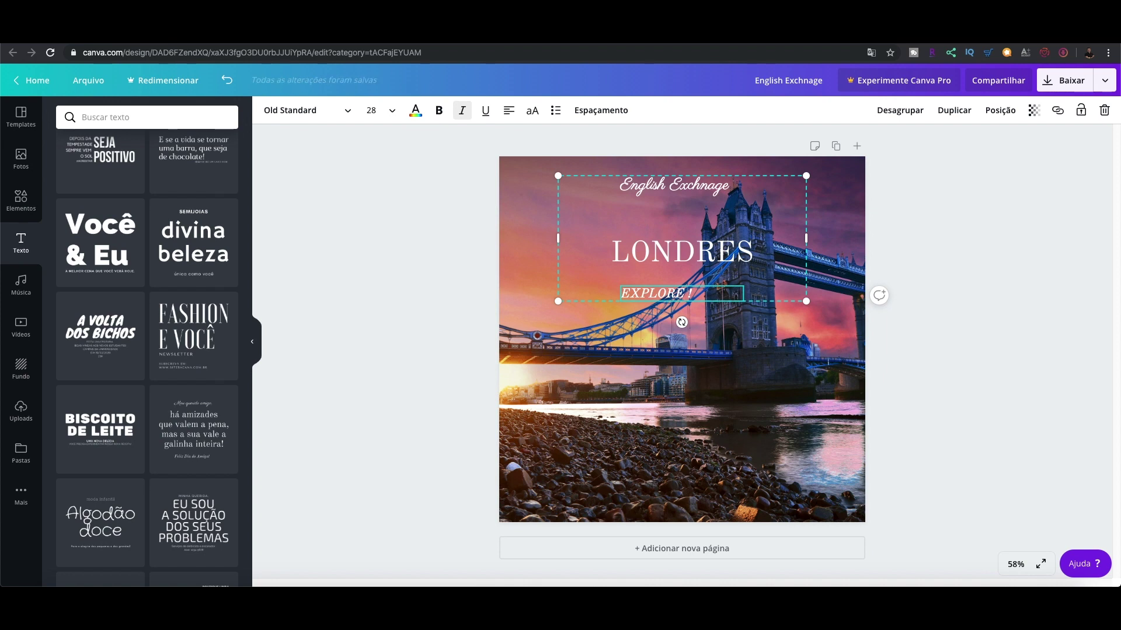
type("A NEW WORLD")
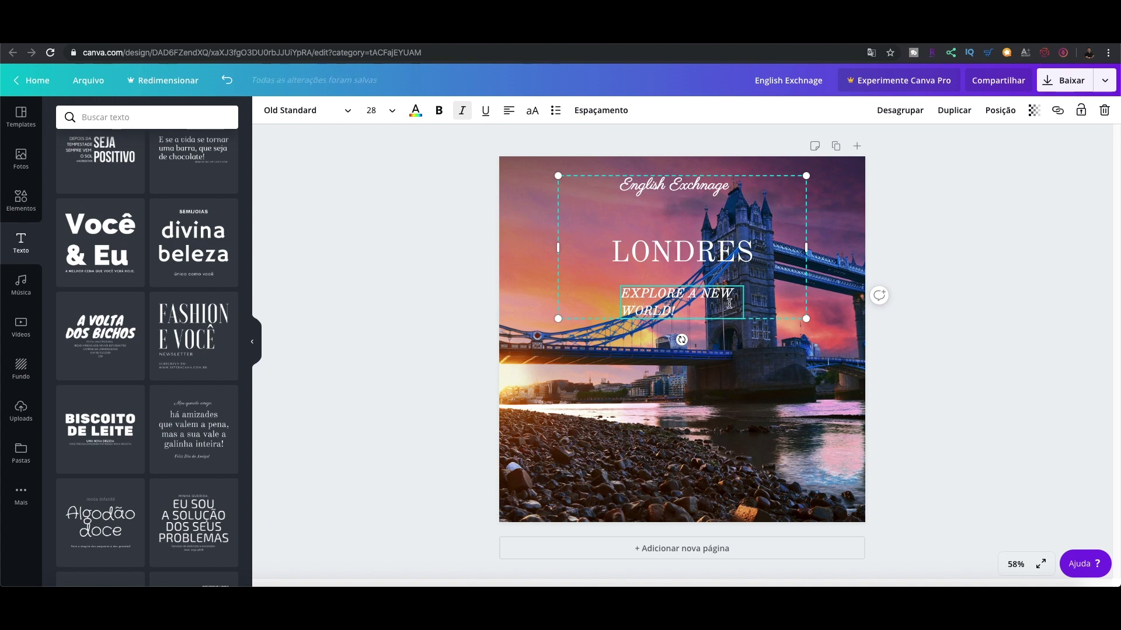
- Set the font size of the "EXPLORE A NEW WORLD!" line to 21
left_click_drag(628, 294, 675, 311)
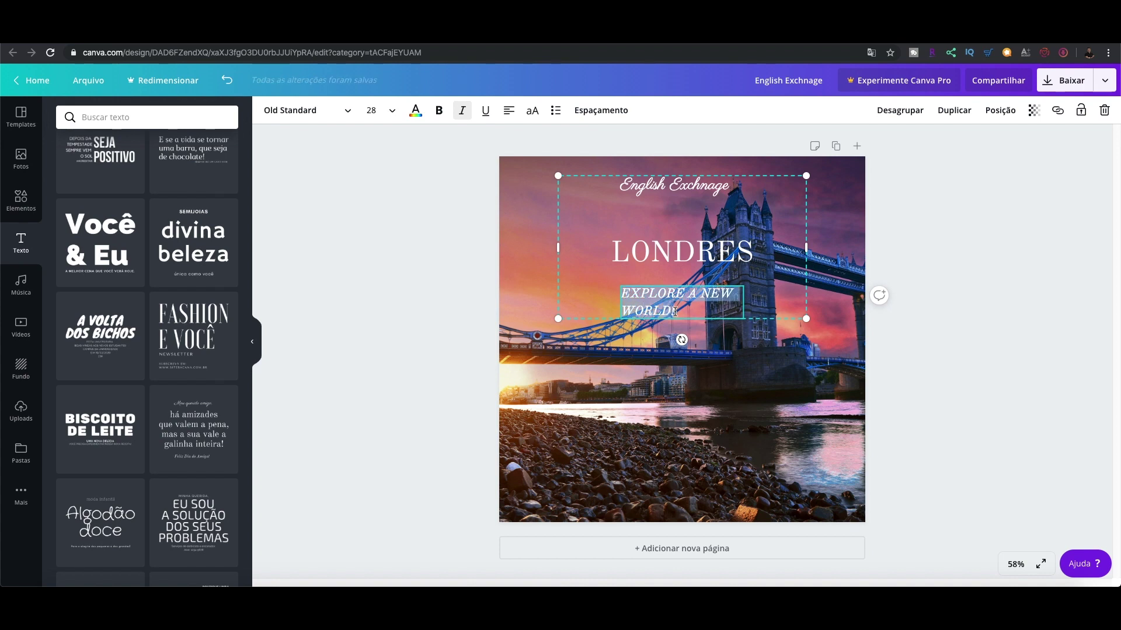
left_click(390, 111)
left_click(378, 235)
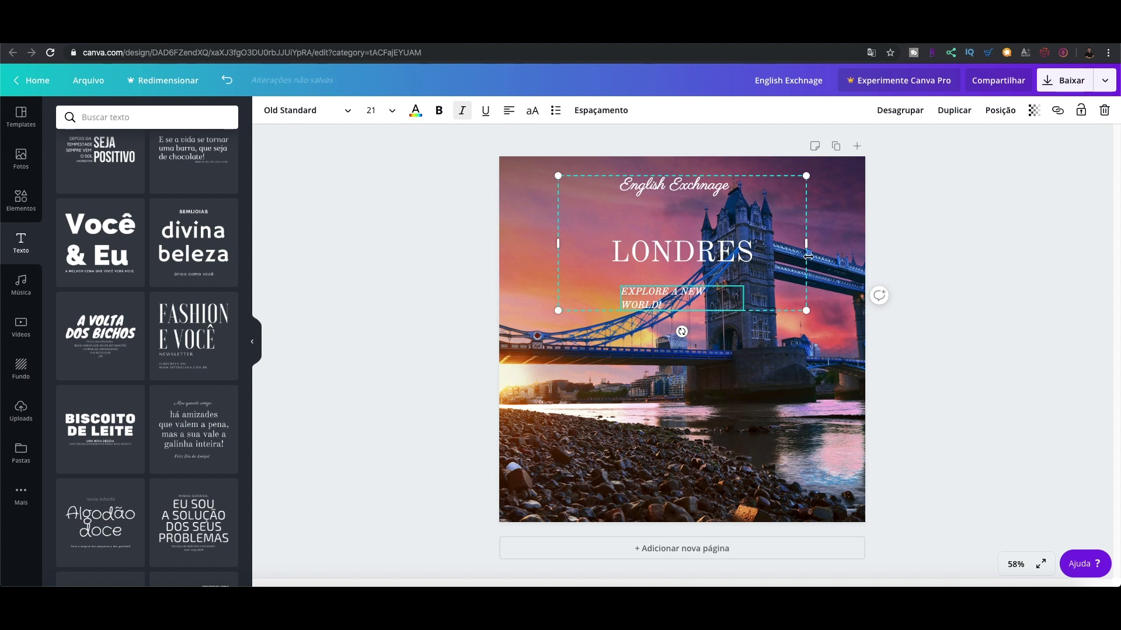
- Widen the text group on both sides and recentre it horizontally in the upper part of the photo
left_click_drag(806, 244, 833, 247)
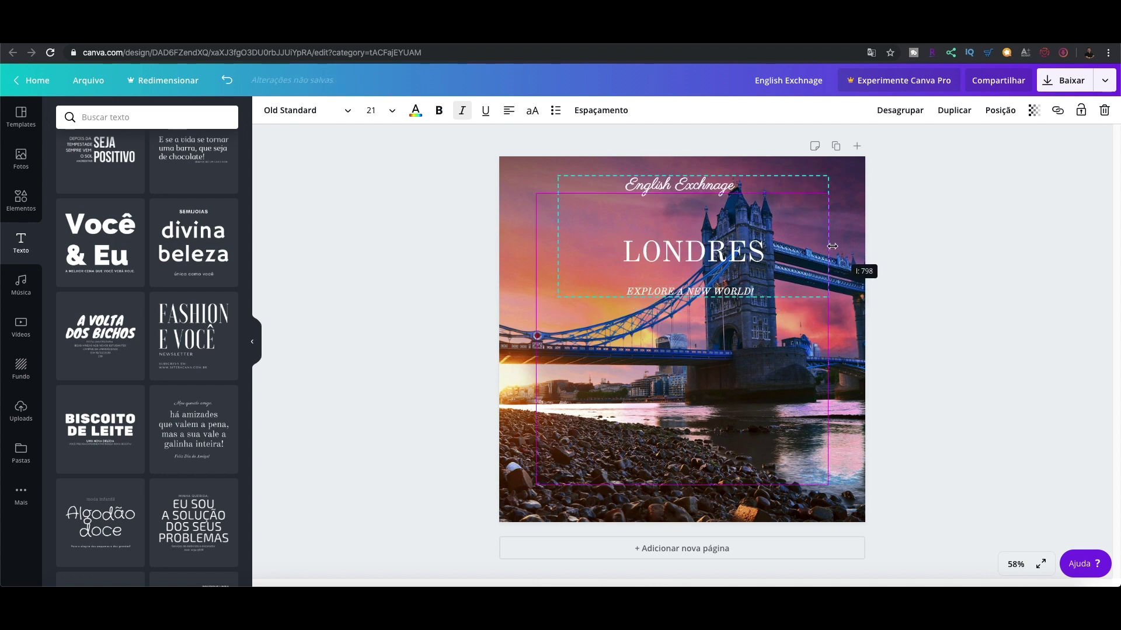
left_click_drag(558, 238, 529, 240)
left_click(645, 349)
left_click(662, 251)
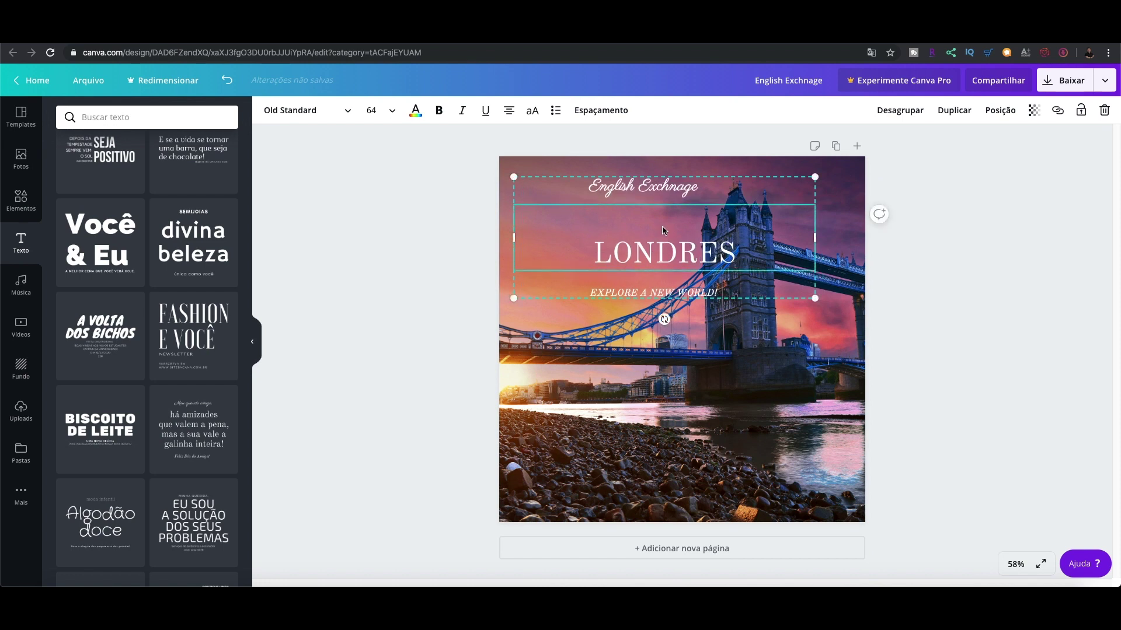
mouse_move(673, 227)
left_mouse_down()
mouse_move(681, 223)
mouse_move(680, 328)
mouse_move(680, 233)
left_mouse_up()
- Centre-align the "English Exchnage" and "EXPLORE A NEW WORLD!" lines
left_click(613, 199)
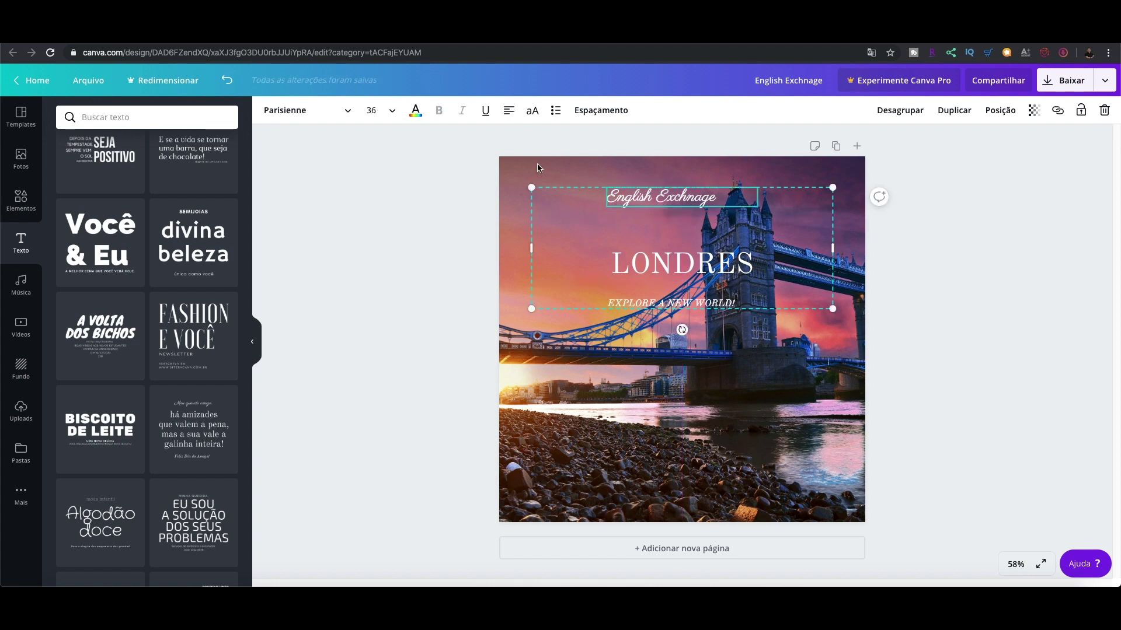
left_click(510, 114)
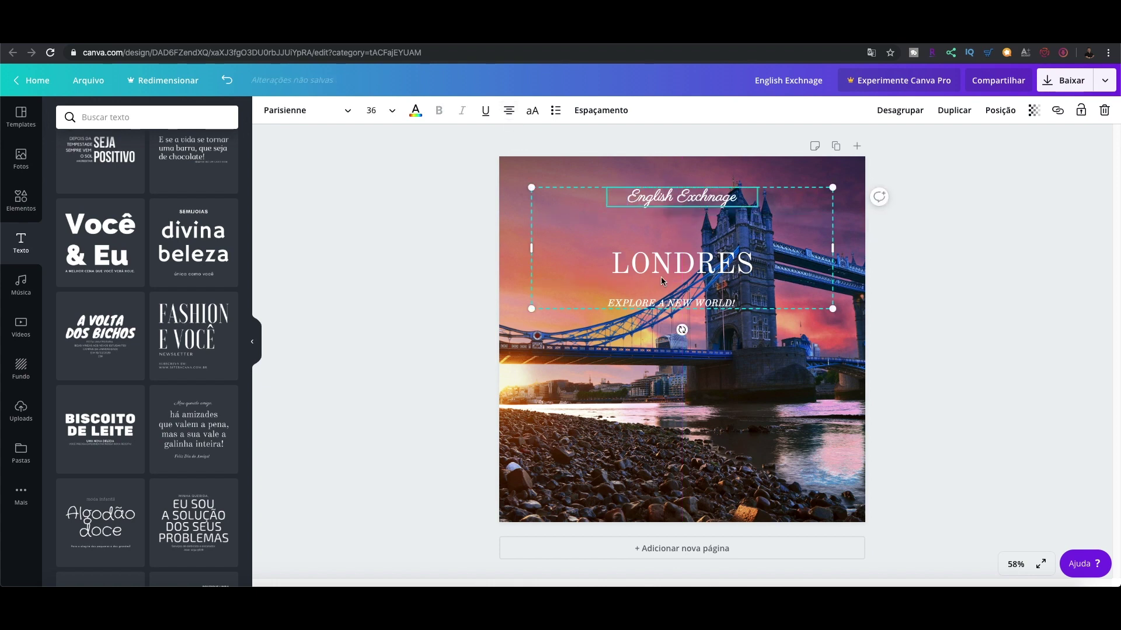
left_click(668, 311)
left_click(510, 113)
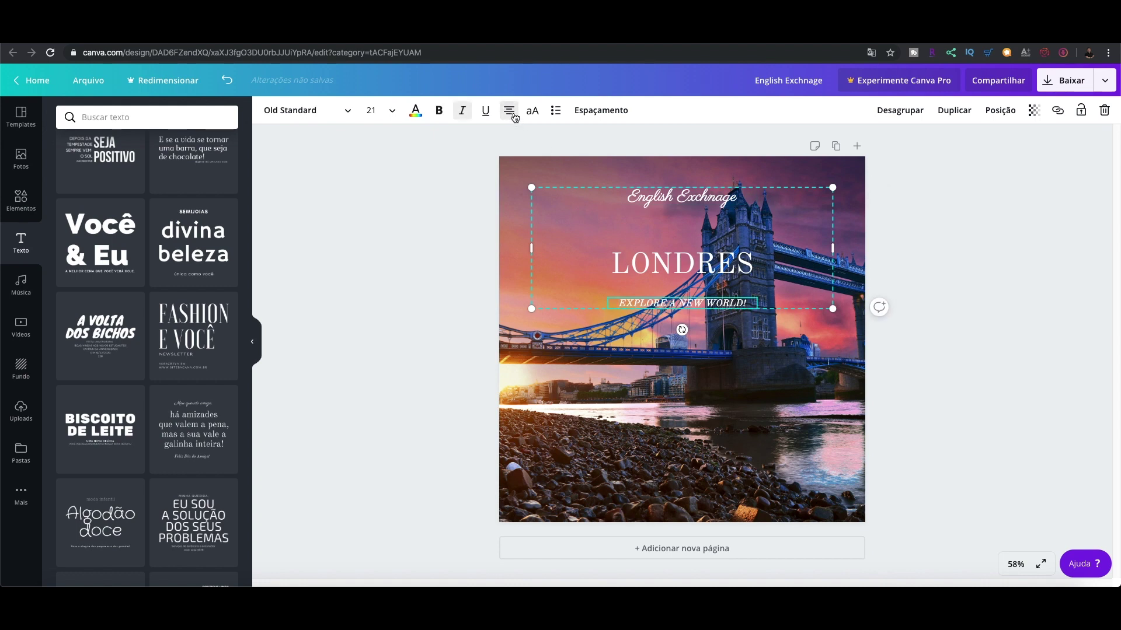
- Make the word "LONDRES" bold
left_click(651, 388)
left_click(627, 258)
left_click(627, 260)
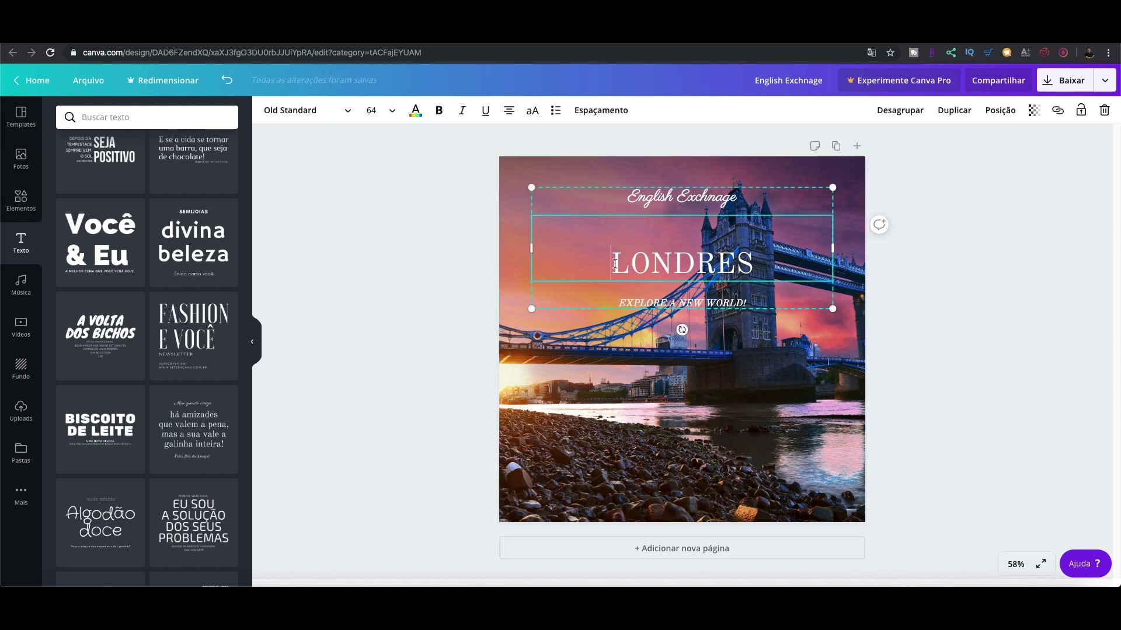
left_click_drag(615, 264, 758, 268)
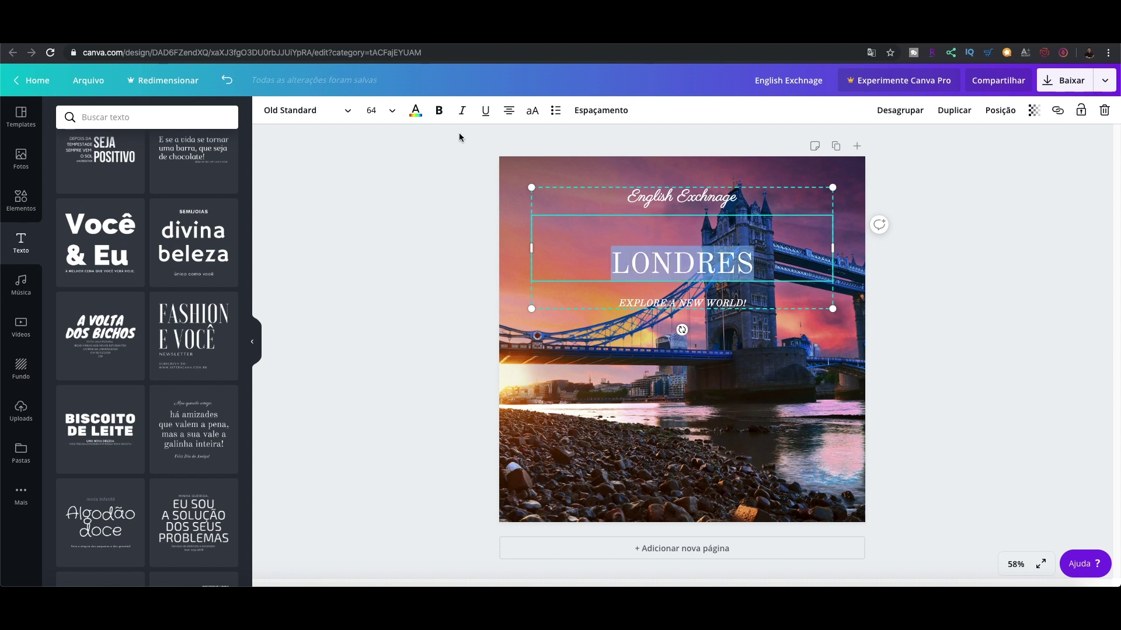
left_click(443, 116)
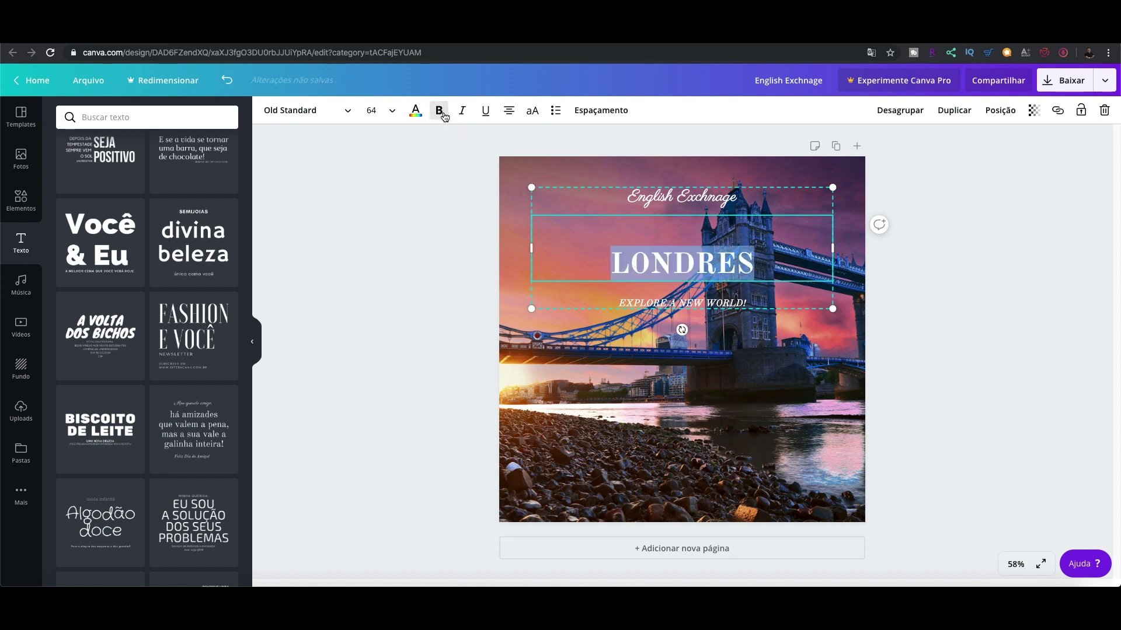
- Try to make the script line "English Exchnage" bold
left_click(635, 202)
double_click(629, 198)
left_click_drag(629, 199, 739, 201)
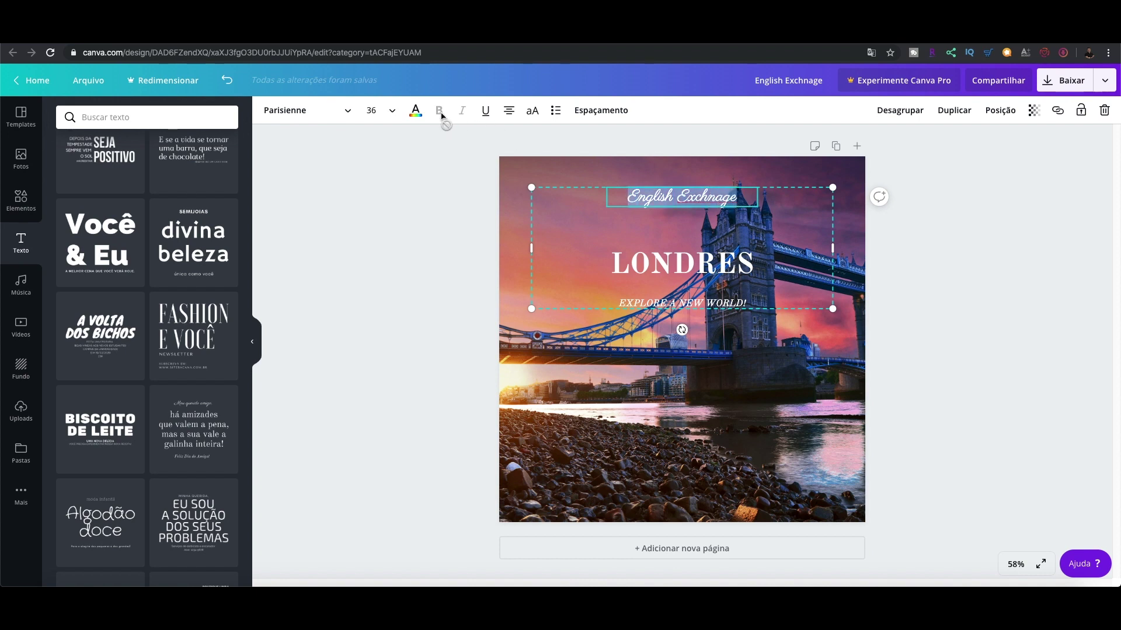
left_click(463, 249)
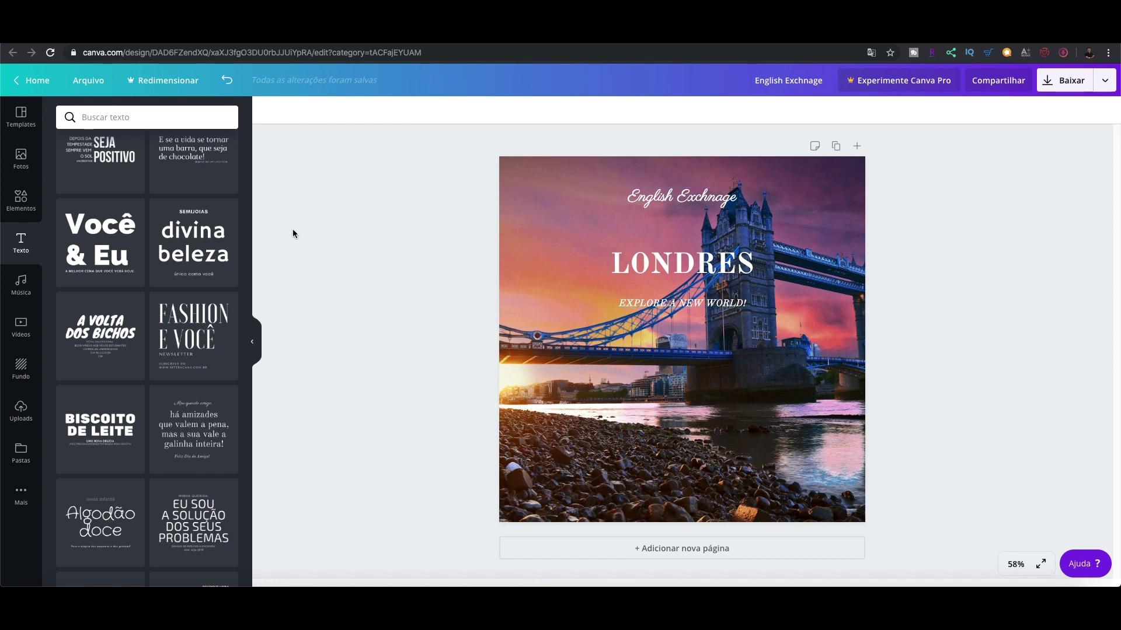
- Open the elements library and check the London reference post on the Fiverr page before returning to the Canva design
left_click(21, 200)
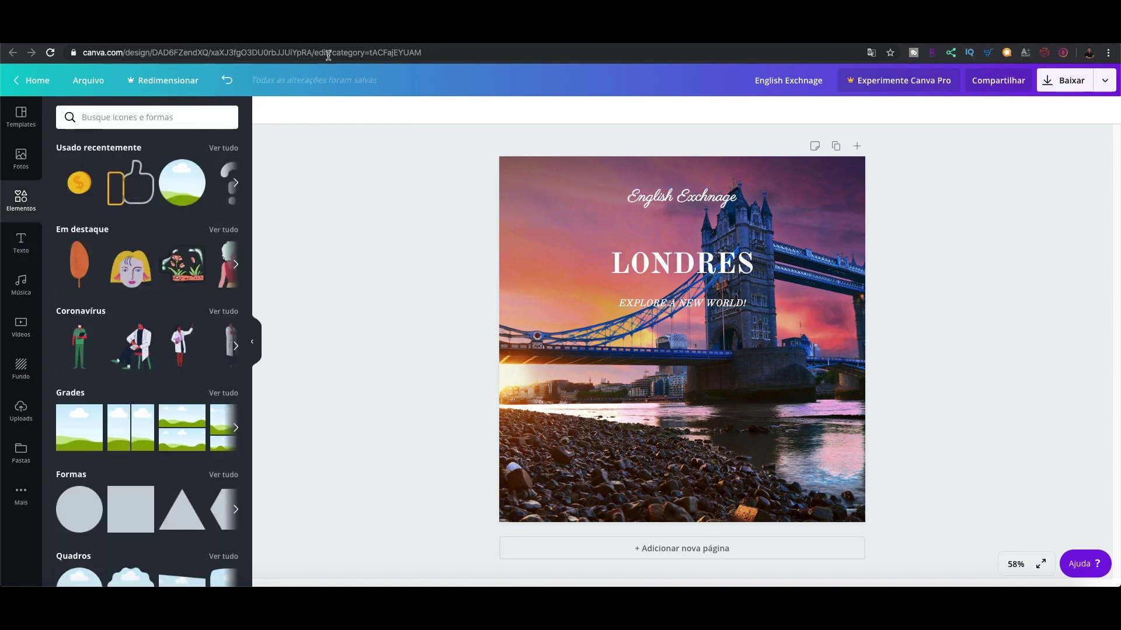
left_click(251, 43)
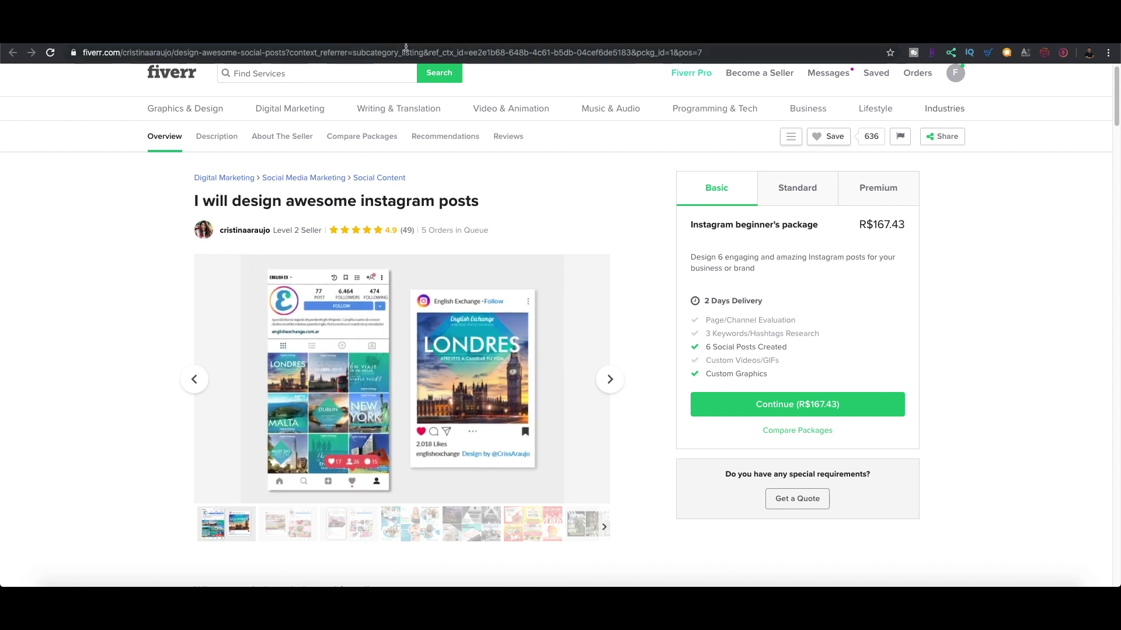
key("ctrl+shift+Tab")
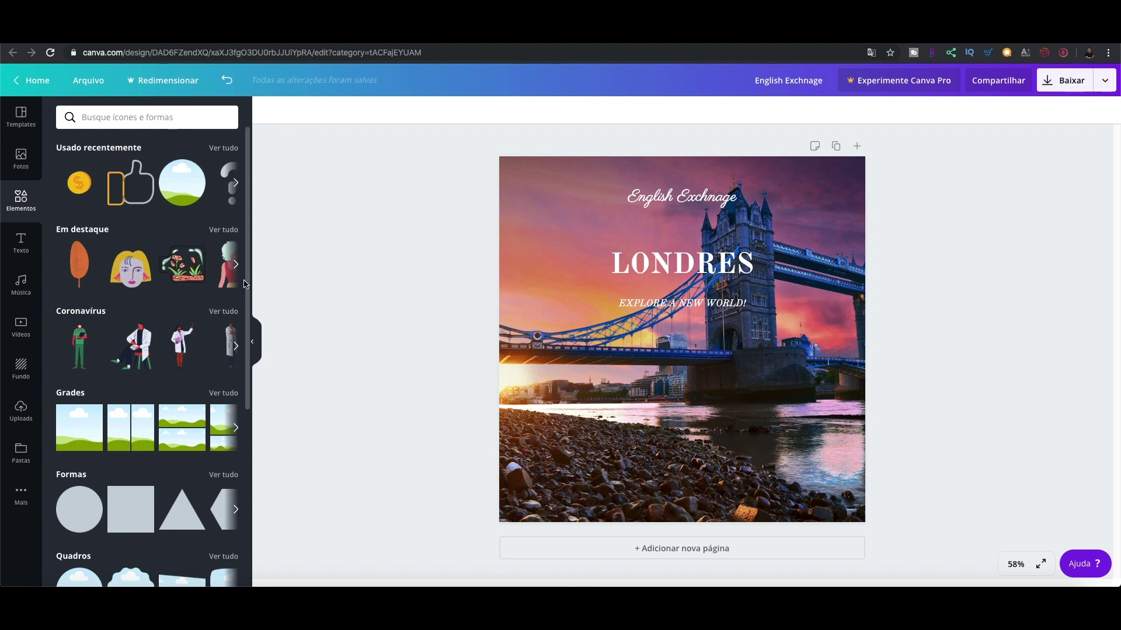
- Add a single-cell grid, shrunk to the upper-right part of the photo, and fill it with the standard turquoise colour
left_click_drag(247, 243, 246, 310)
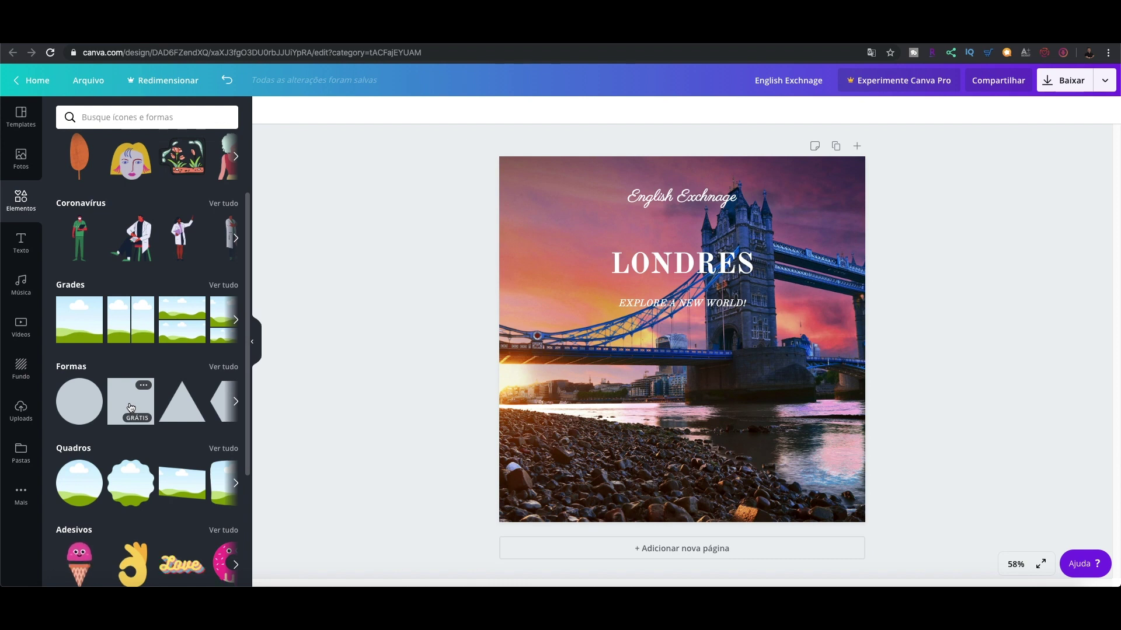
left_click(87, 328)
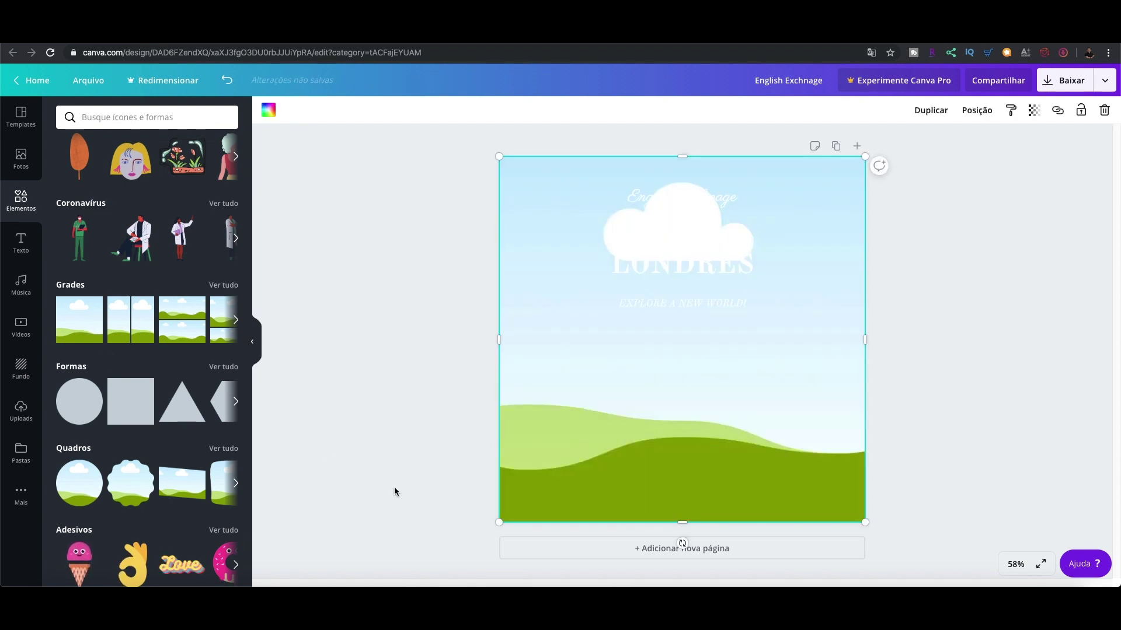
left_click_drag(499, 523, 687, 322)
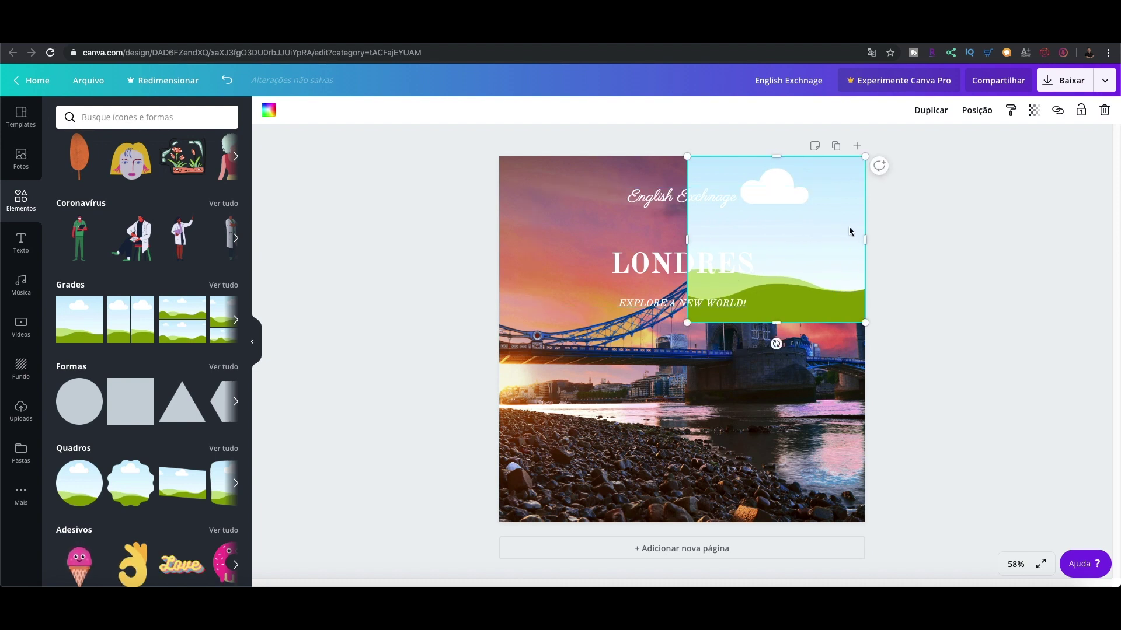
left_click(269, 111)
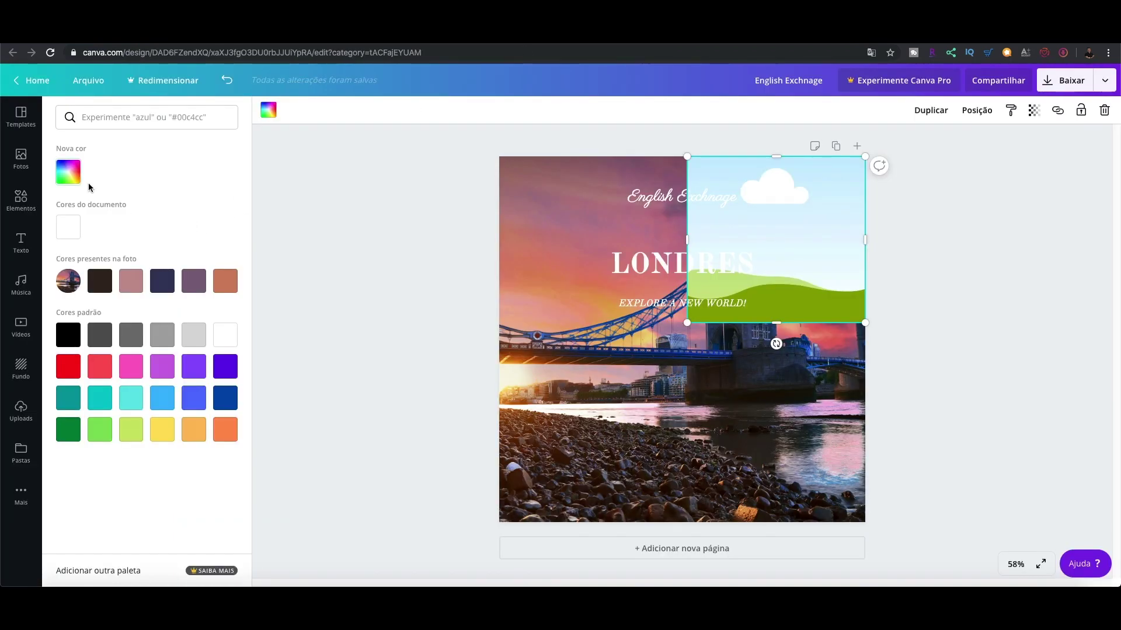
left_click(101, 402)
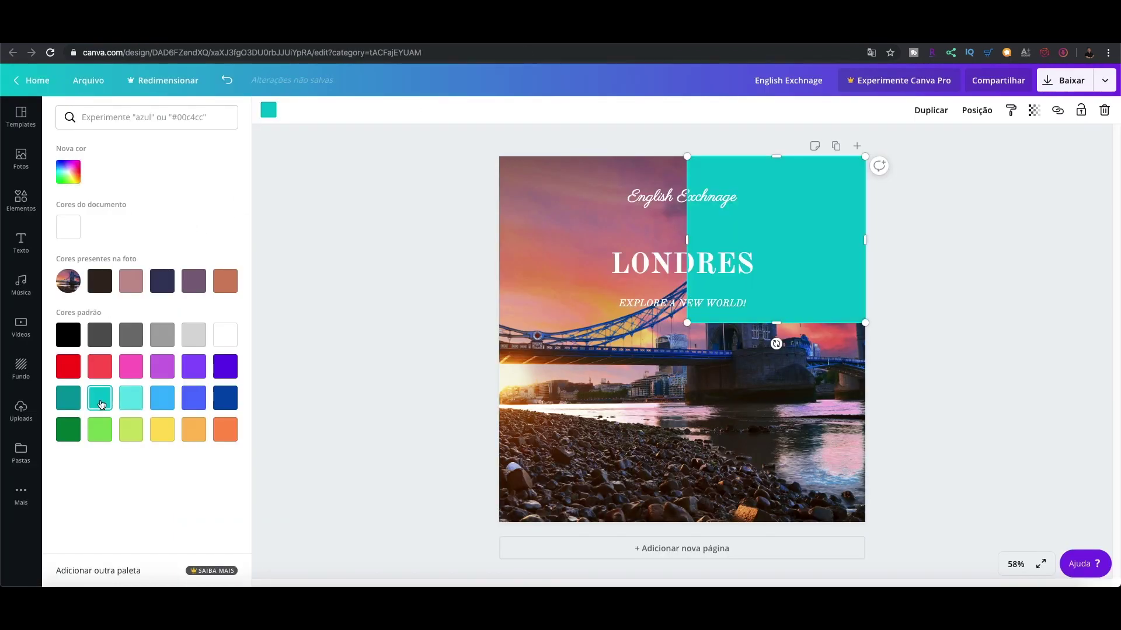
left_click(792, 245)
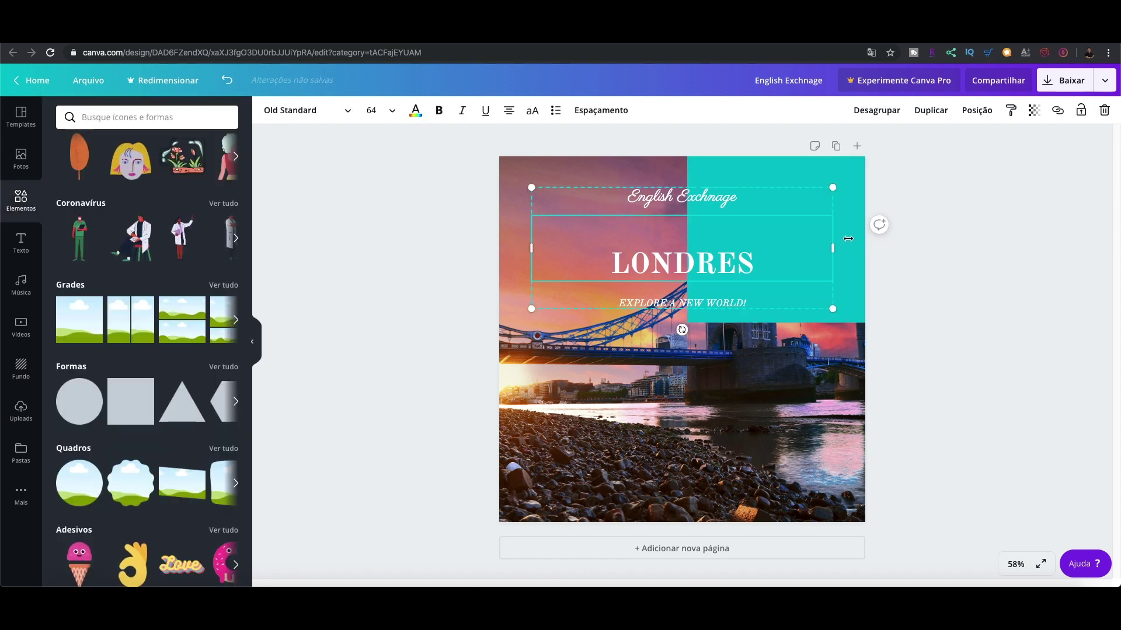
left_click_drag(849, 237, 837, 239)
left_click(893, 318)
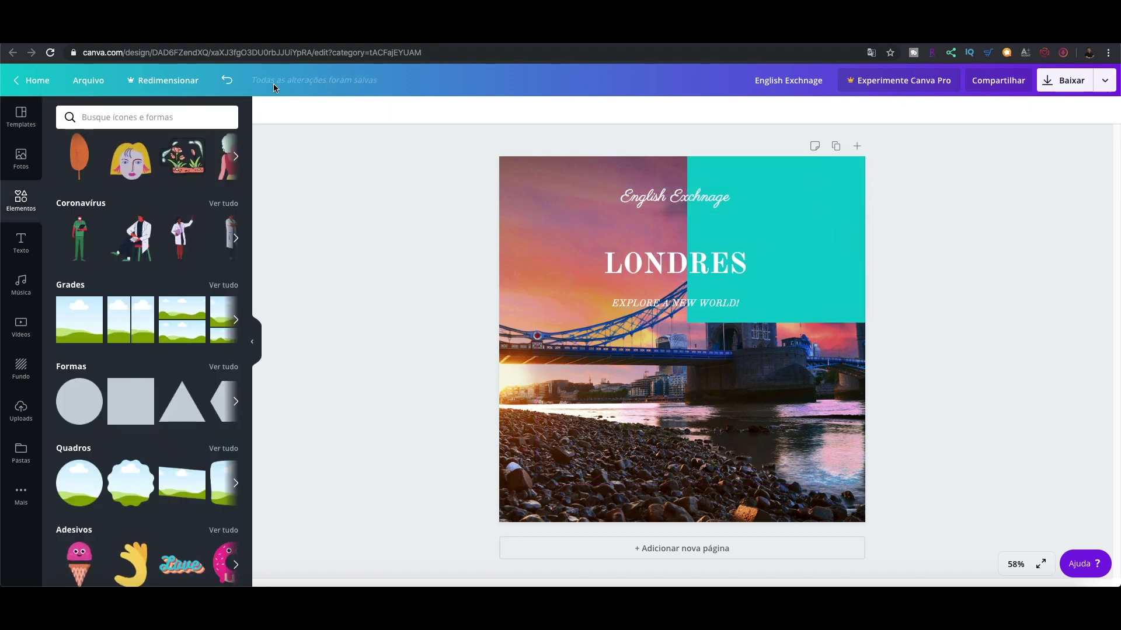
left_click(227, 80)
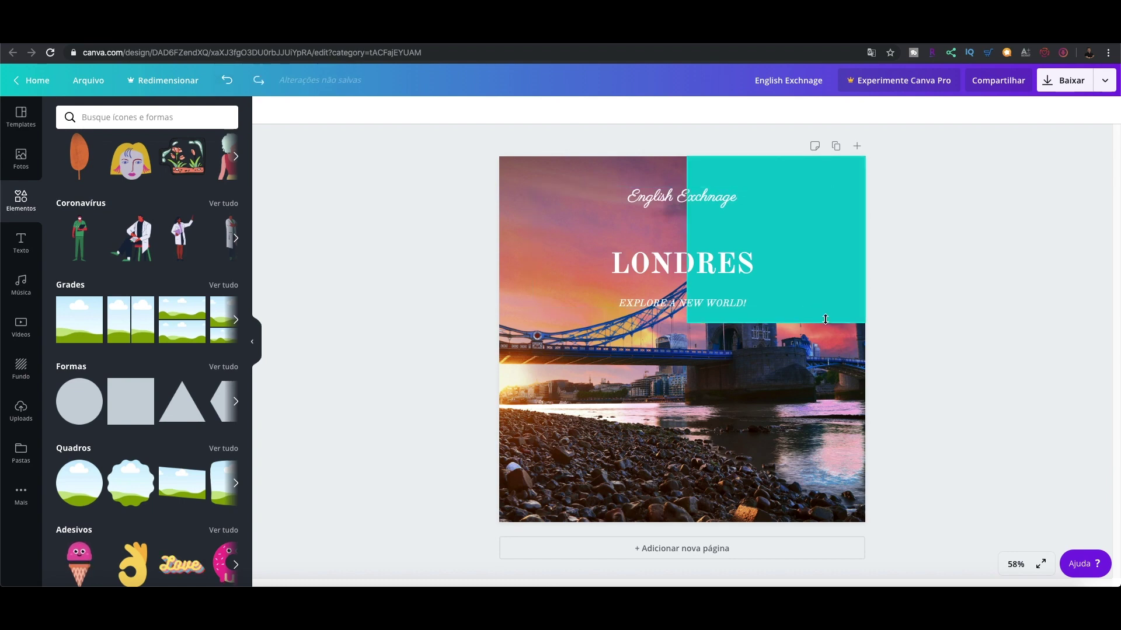
- Move the turquoise block to the lower half of the photo, clear of the text group, which stays centred near the top
left_click_drag(822, 273, 729, 400)
left_click_drag(800, 229, 913, 405)
left_click(614, 354)
left_click_drag(617, 350, 684, 250)
left_click(843, 386)
left_click_drag(807, 395, 683, 394)
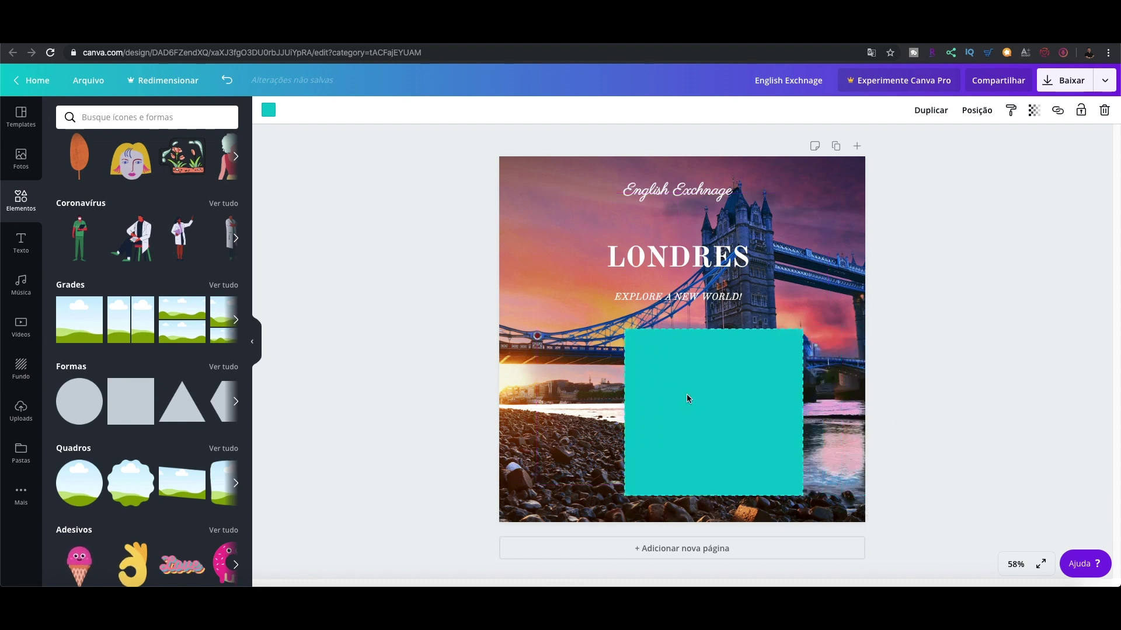
- Set the turquoise block's transparency to 49 and rotate the block into a tilted diamond
left_click(1033, 111)
left_click_drag(1004, 146, 962, 143)
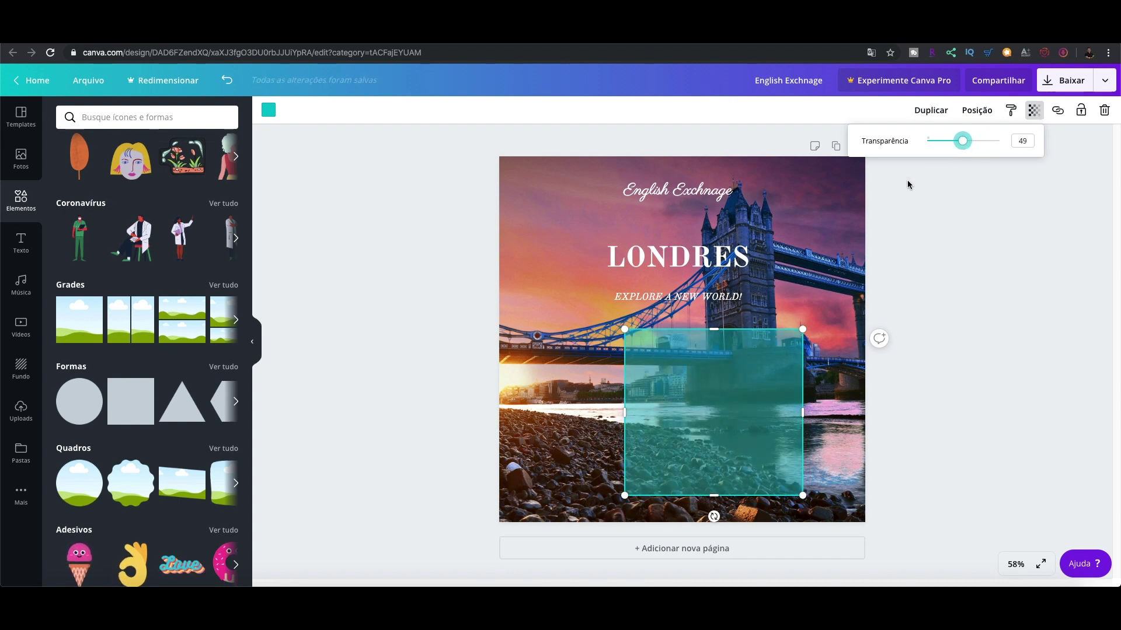
left_click_drag(714, 516, 647, 497)
left_click_drag(732, 525, 728, 517)
- Move the turquoise diamond behind the text group and enlarge it until its side corners extend past the photo's edges
left_click_drag(724, 461, 686, 296)
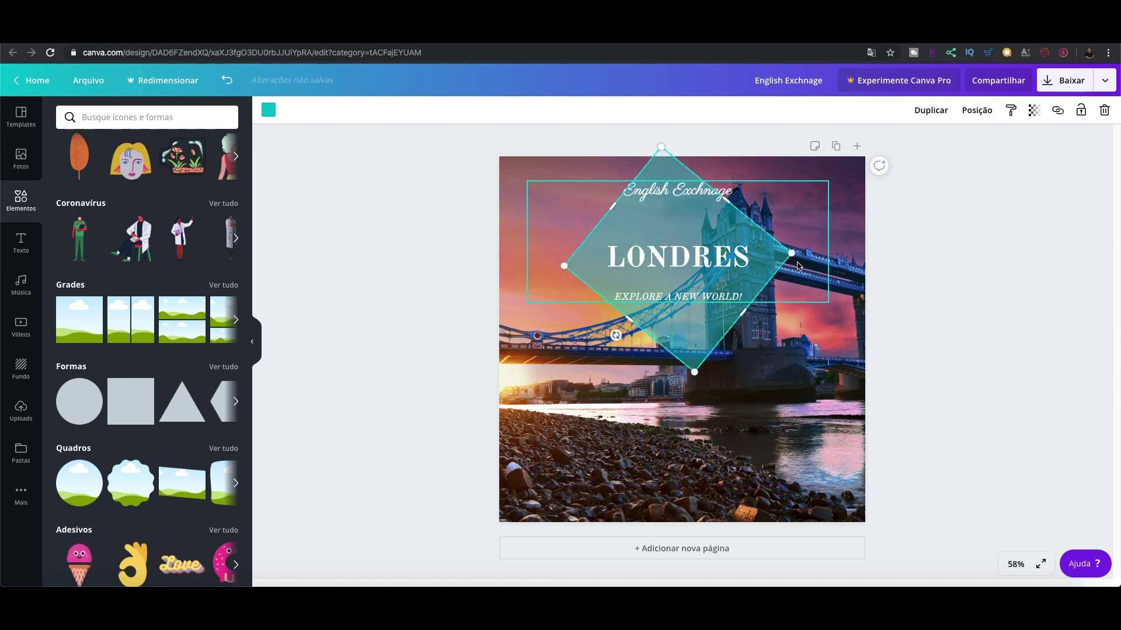
left_click_drag(791, 253, 889, 261)
left_click_drag(564, 267, 485, 268)
left_click(442, 318)
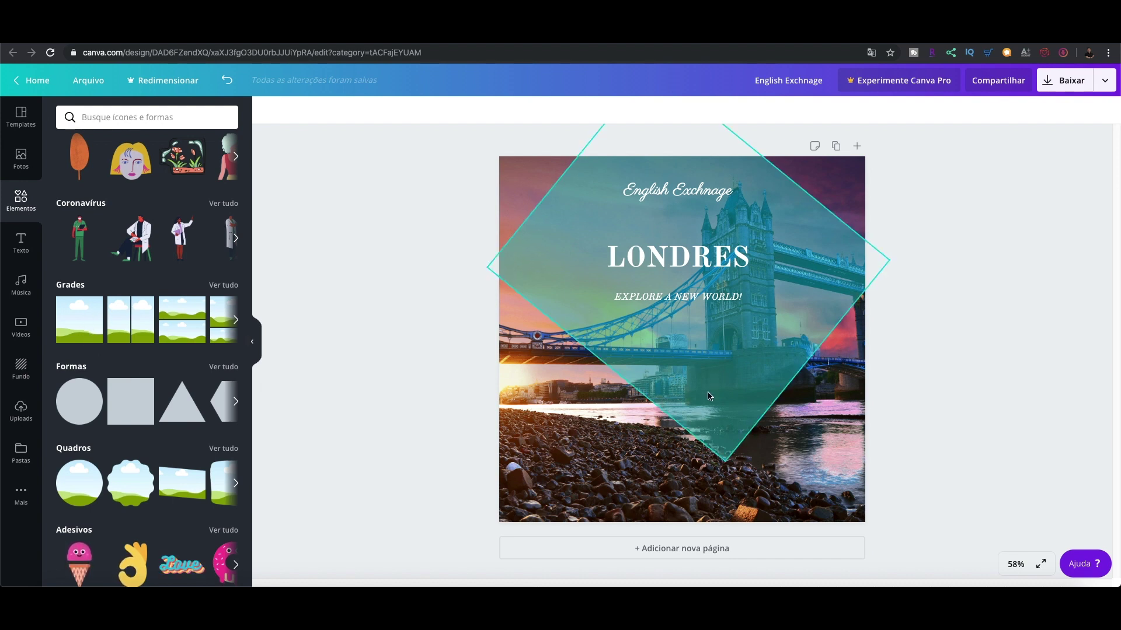
- Add the slanted four-sided frame to the middle of the design and delete the large turquoise diamond
left_click(237, 403)
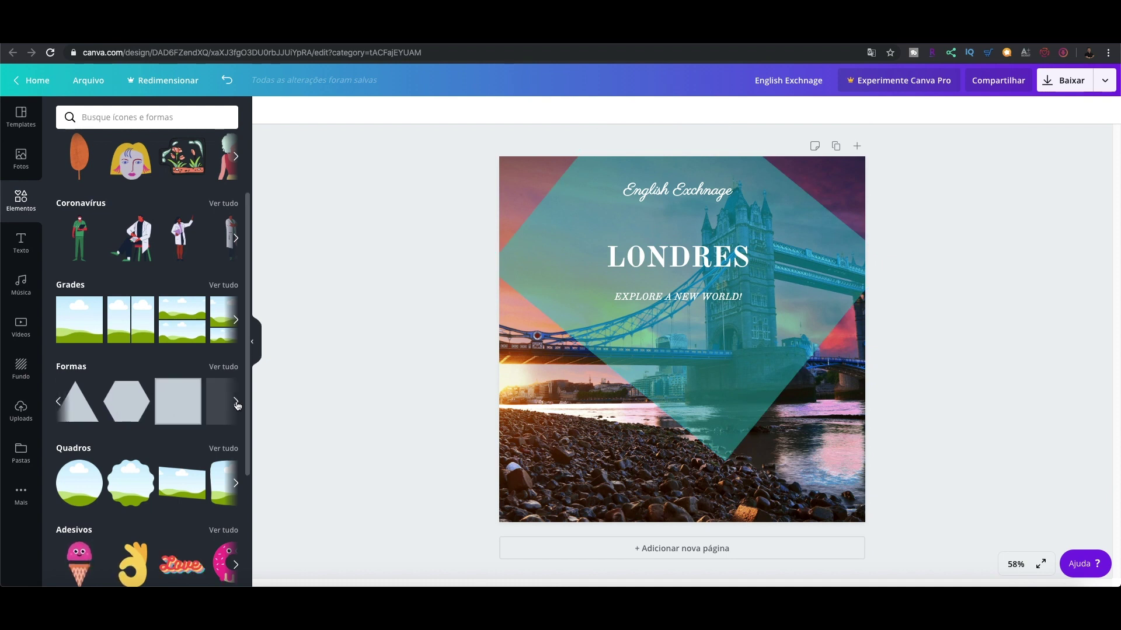
left_click(191, 485)
left_click(574, 237)
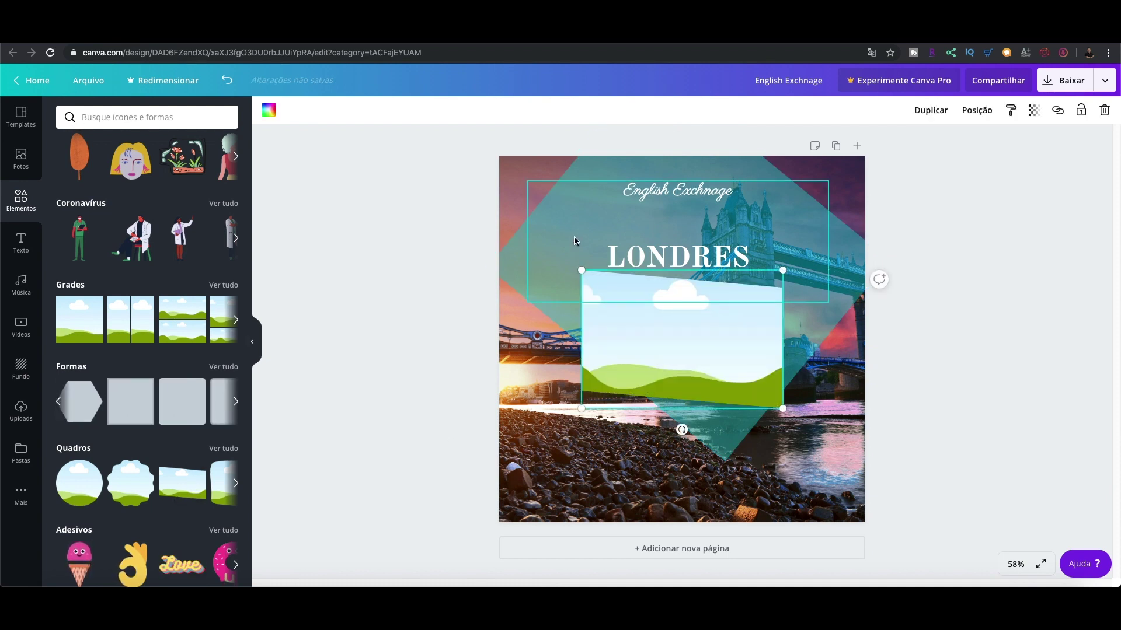
left_click(725, 443)
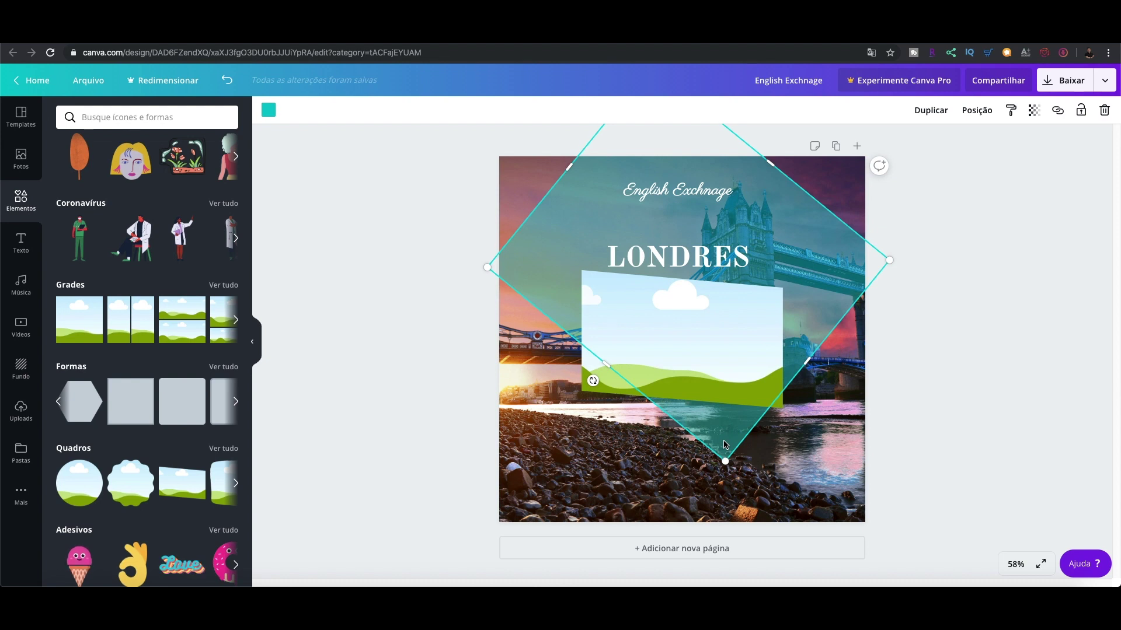
key("Delete")
- Shift the slanted frame towards the photo's left edge and fill it with the standard turquoise at transparency 56
left_click(681, 369)
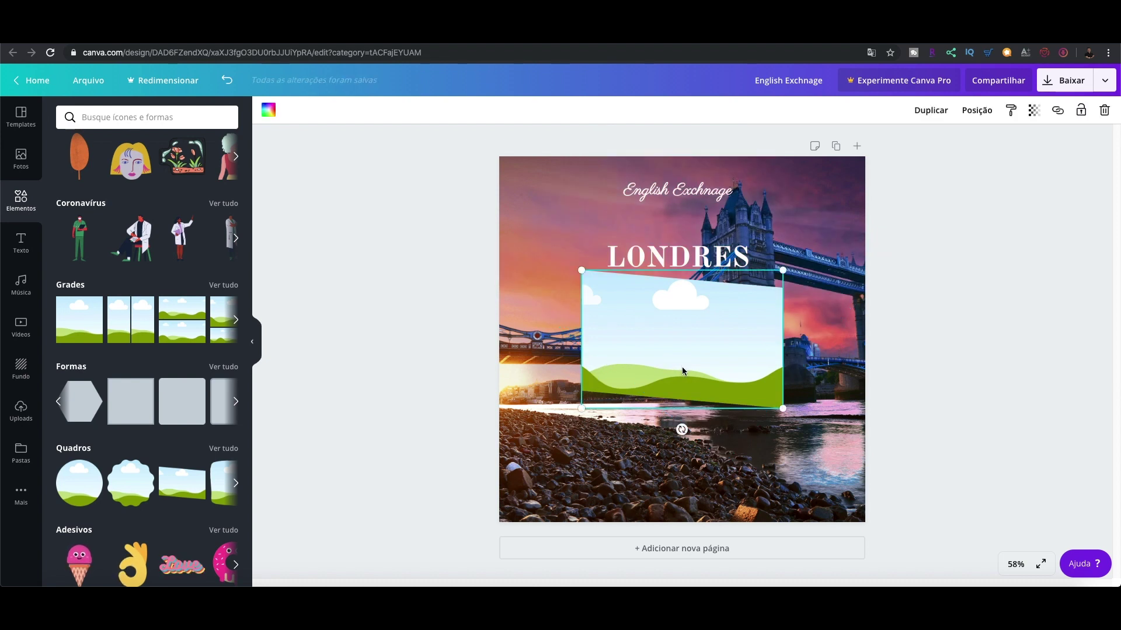
left_click_drag(685, 377, 619, 363)
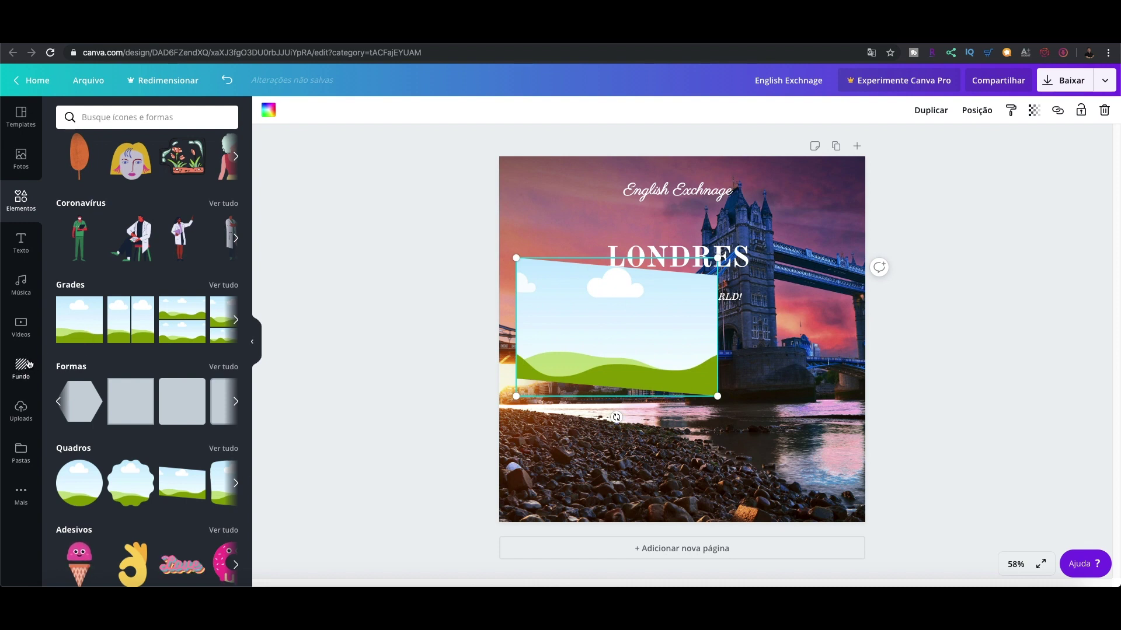
left_click(268, 110)
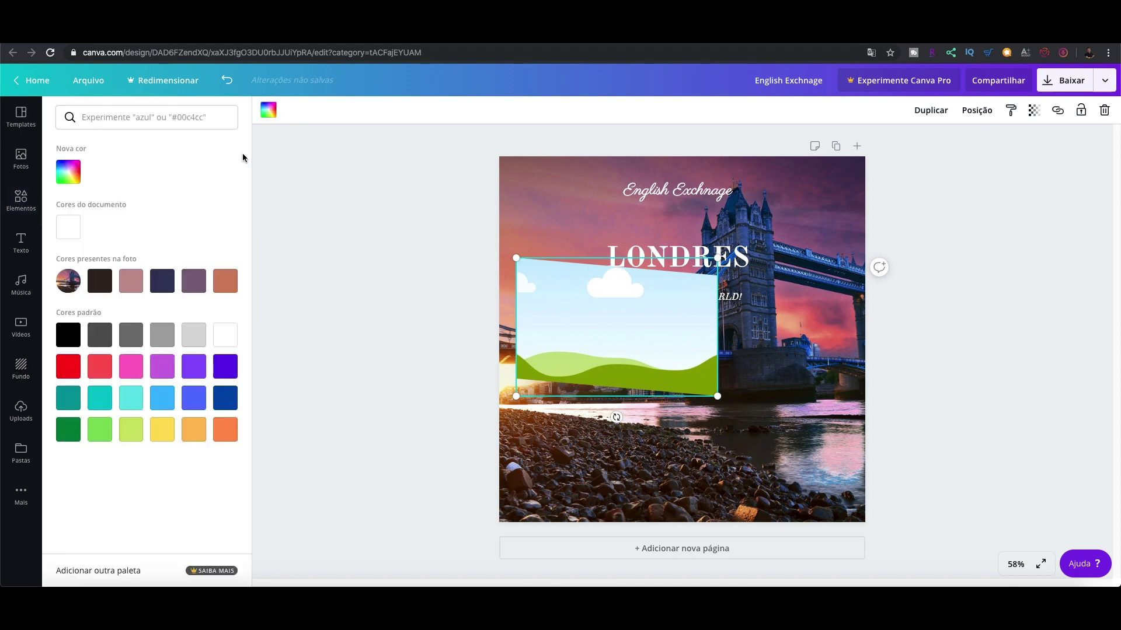
left_click(133, 407)
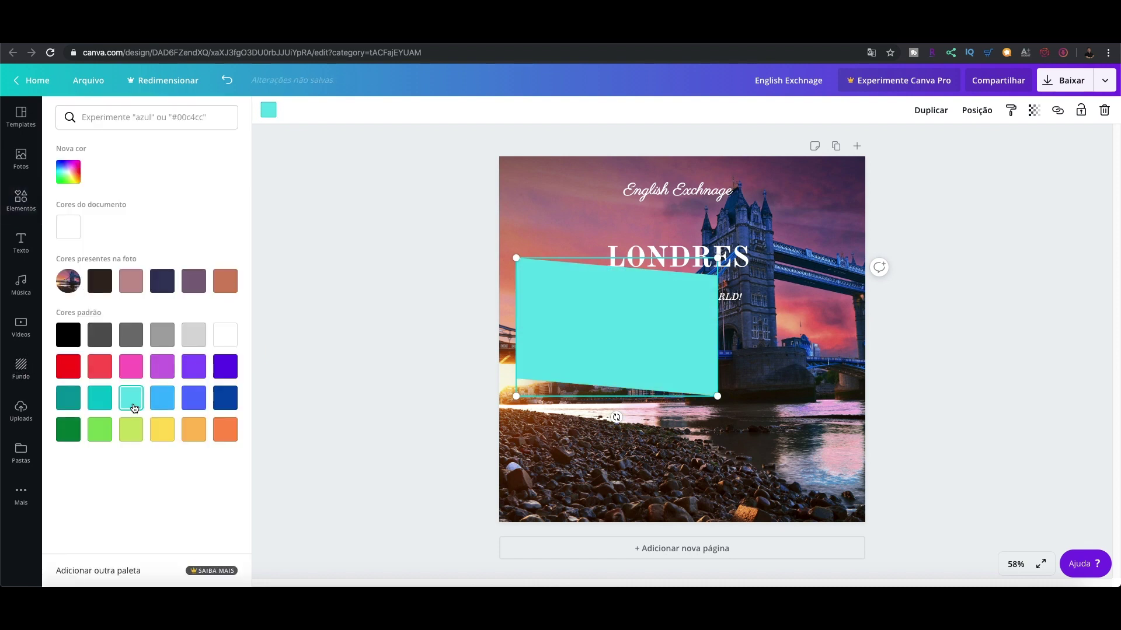
left_click(100, 397)
left_click(1035, 113)
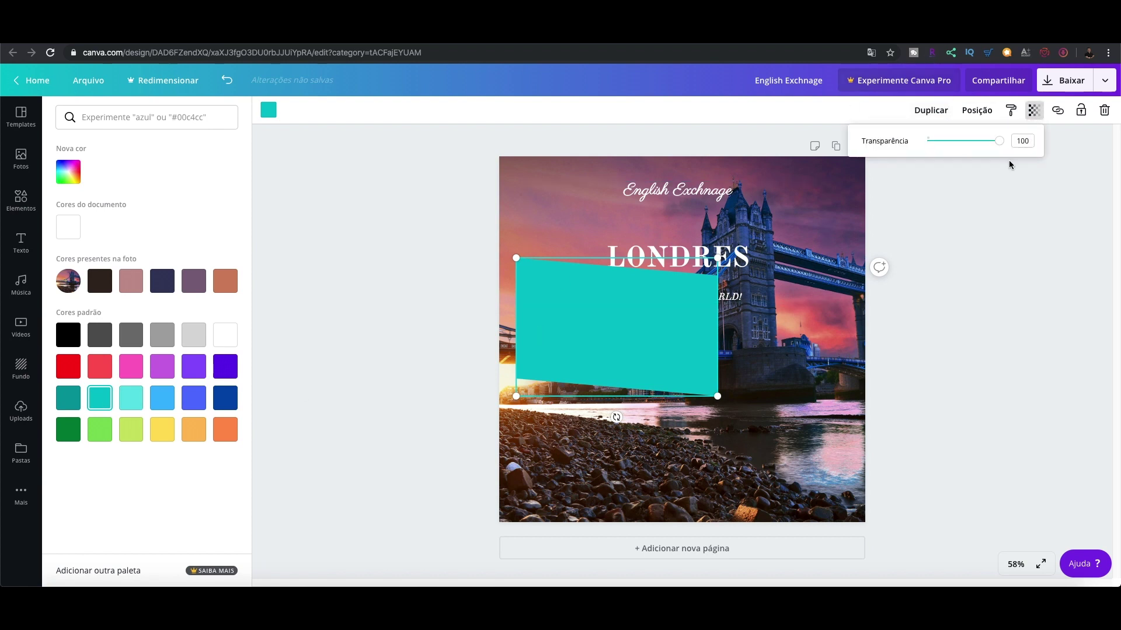
left_click_drag(1001, 144, 968, 146)
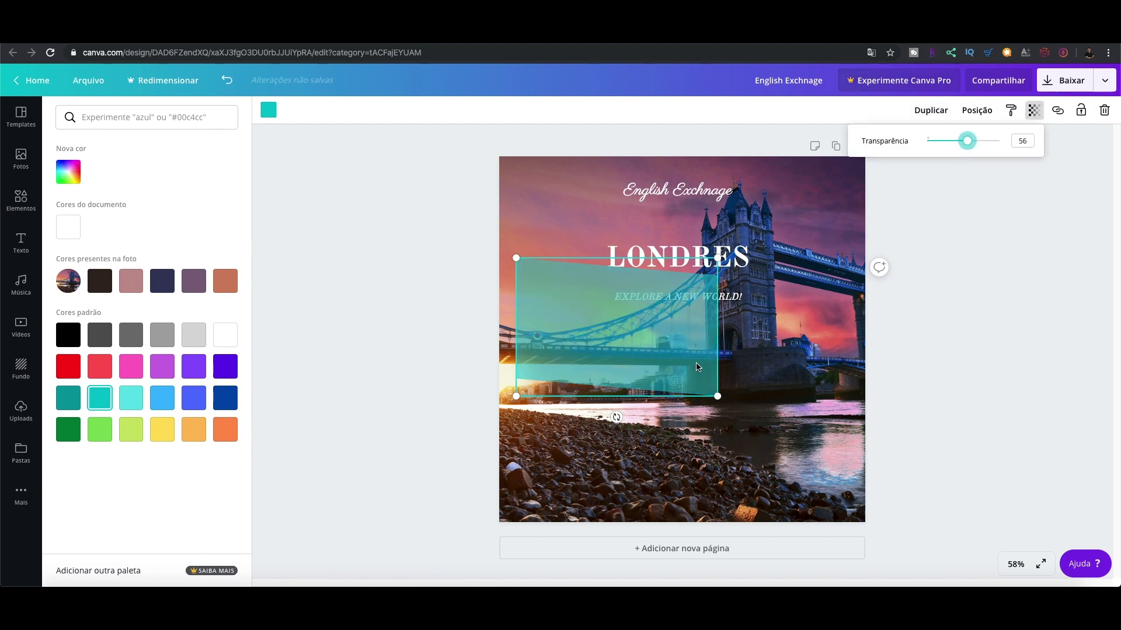
left_click(816, 396)
- Move the slanted turquoise shape over the text and enlarge it until it extends past both side edges of the photo
left_click_drag(675, 346, 645, 234)
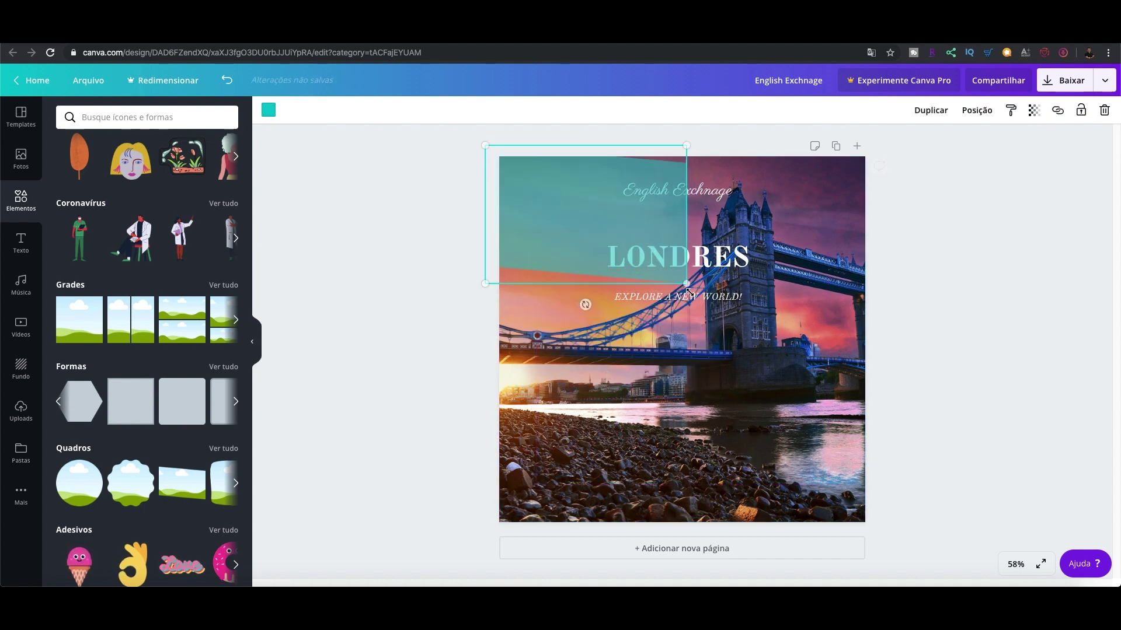
left_click_drag(688, 284, 908, 390)
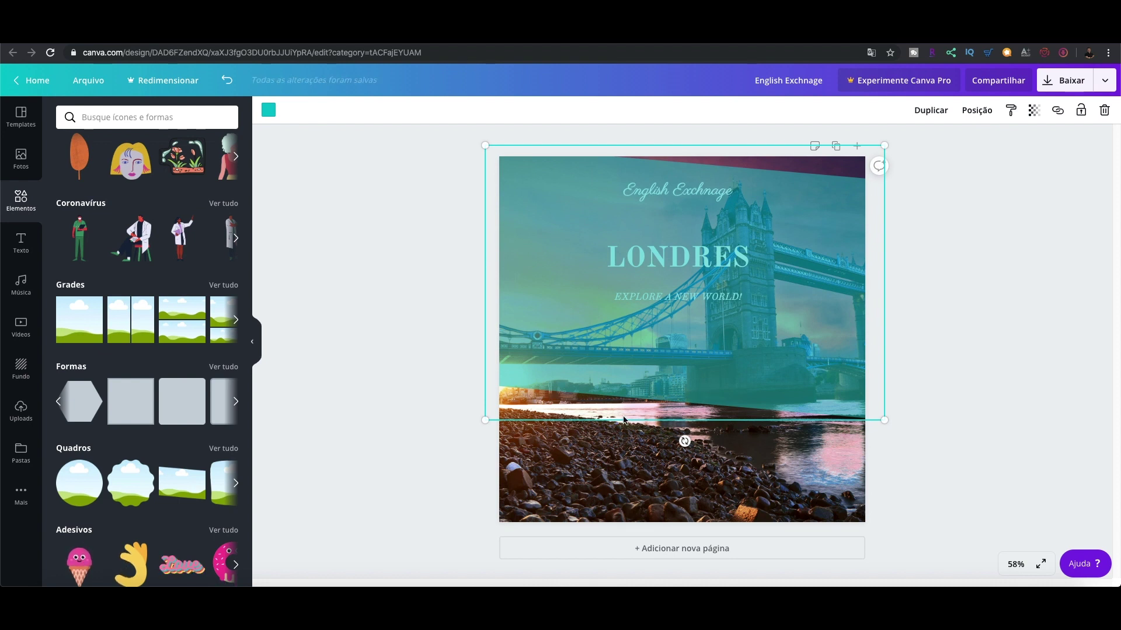
left_click_drag(883, 146, 842, 306)
left_click_drag(643, 308, 693, 252)
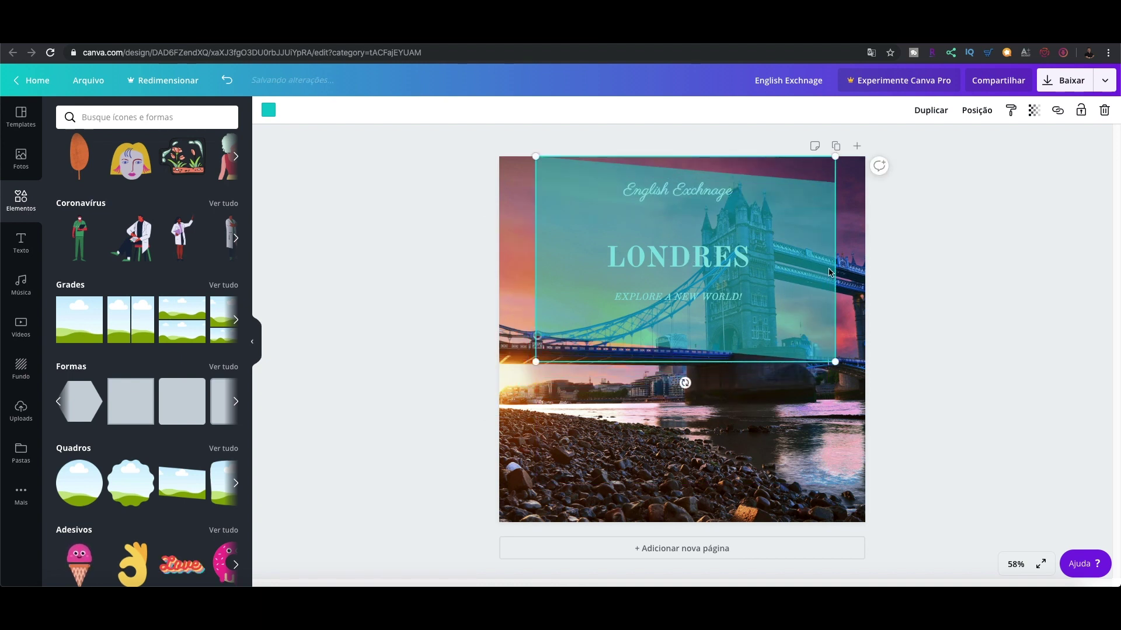
left_click_drag(839, 363, 910, 385)
left_click_drag(517, 392, 465, 427)
- Lower the slanted turquoise shape's transparency value further so more of the bridge photo shows through
left_click(1032, 111)
left_click_drag(967, 142, 947, 142)
left_click(990, 257)
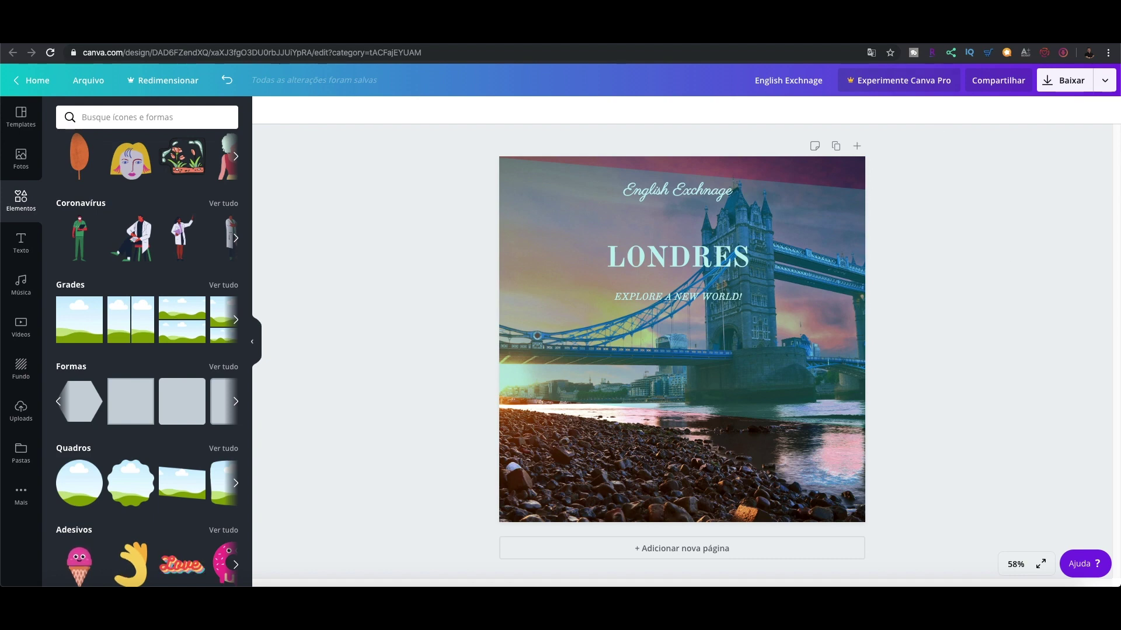
- Look through the available shapes and grids, and place a single-cell grid on the lower-left part of the photo
left_click(276, 45)
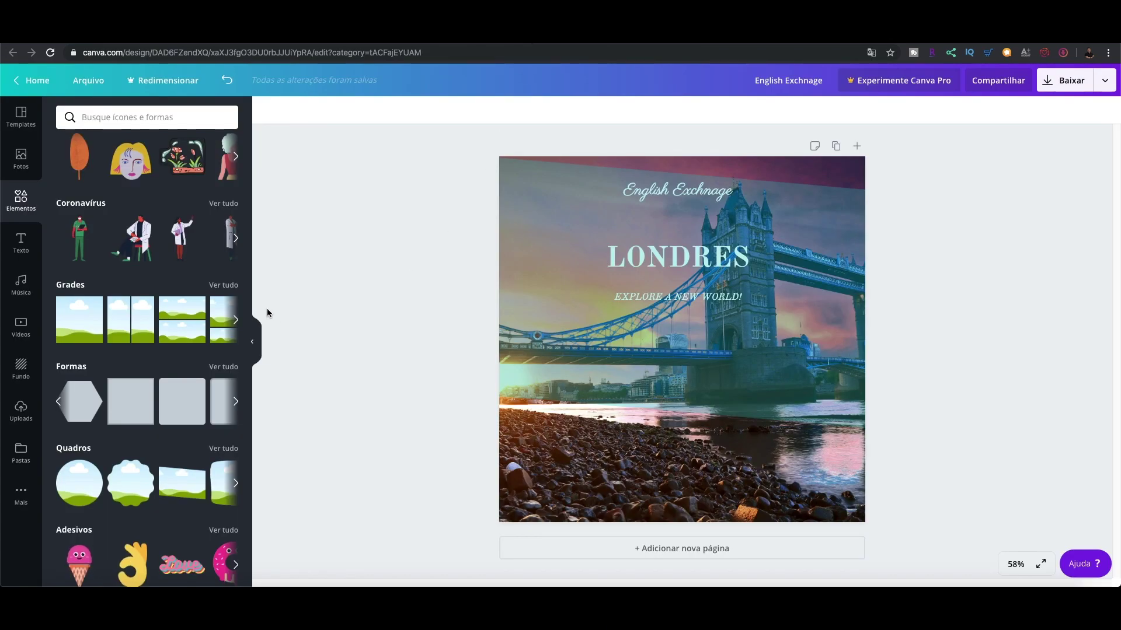
left_click(237, 401)
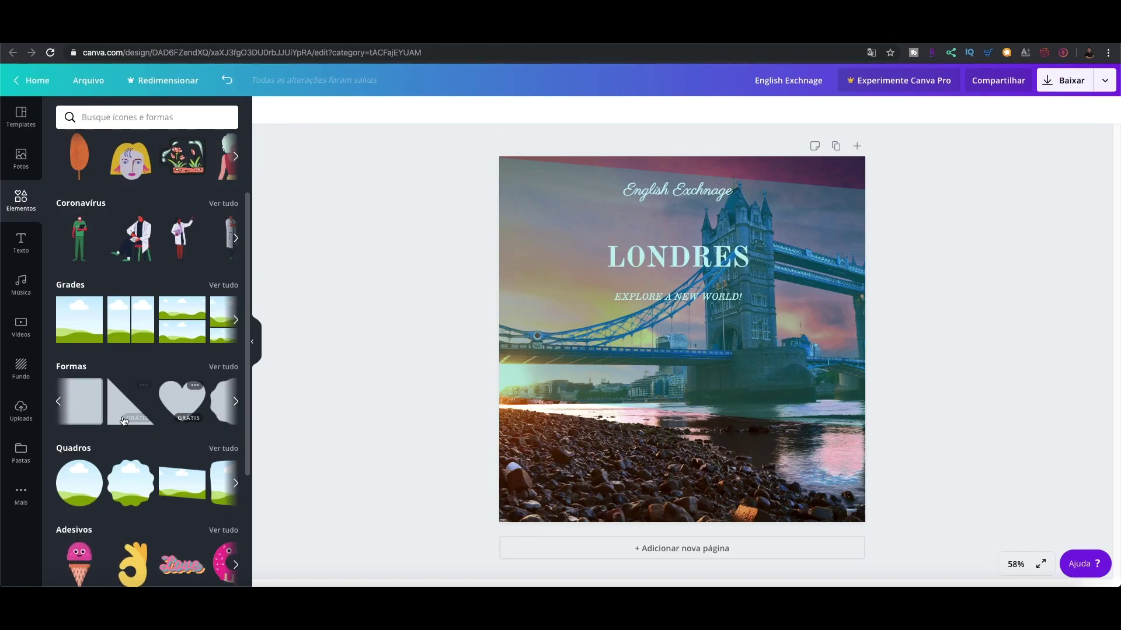
left_click(237, 320)
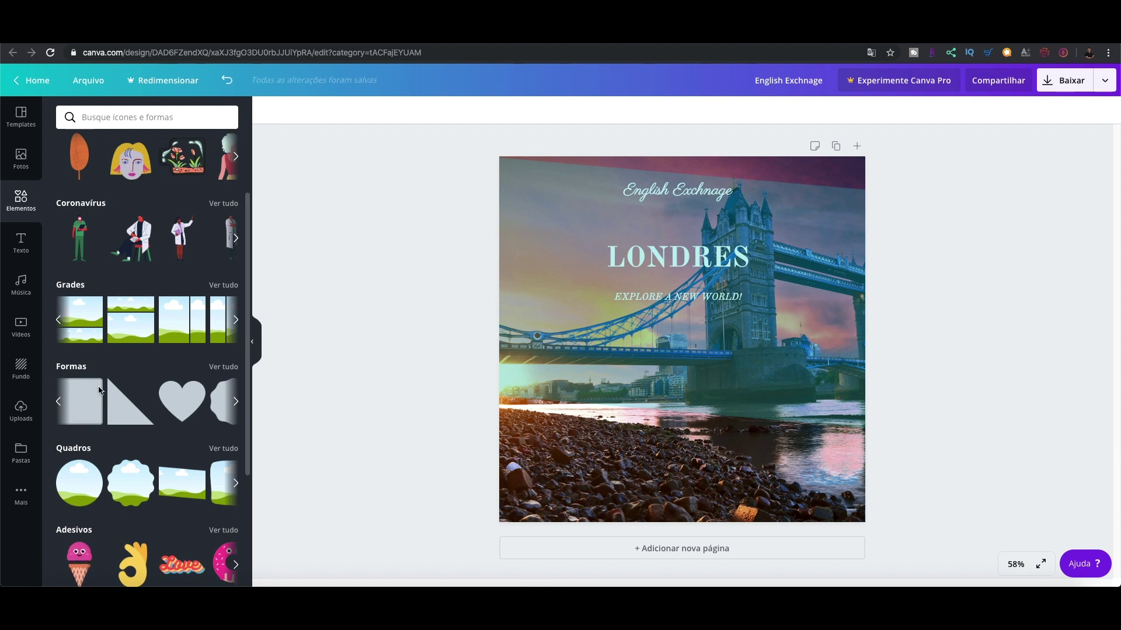
left_click(60, 330)
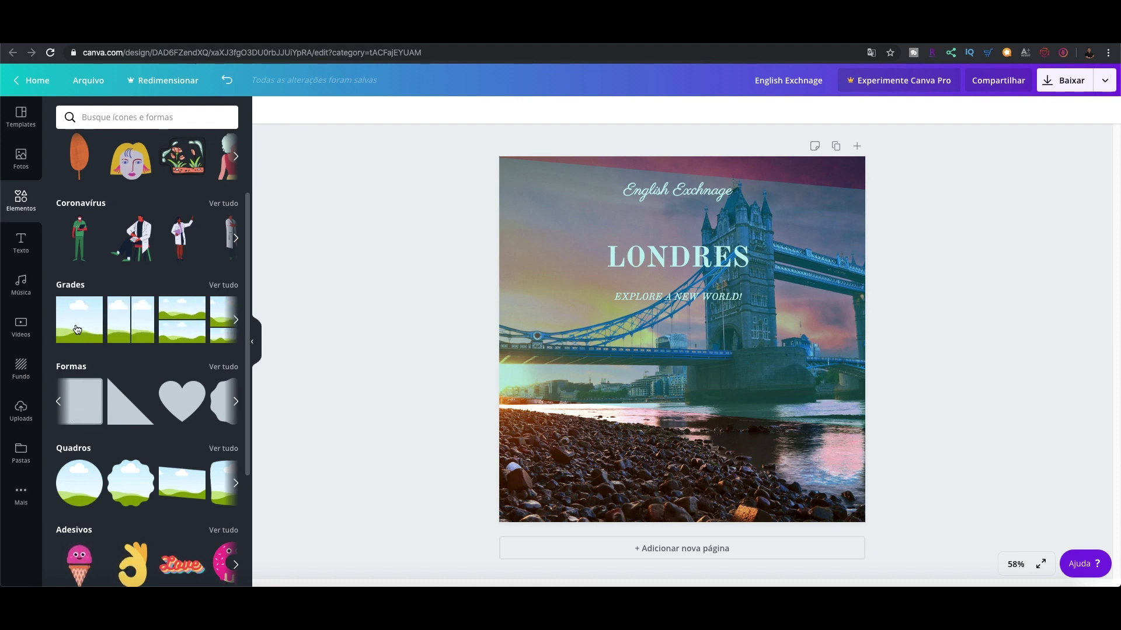
left_click_drag(76, 330, 525, 513)
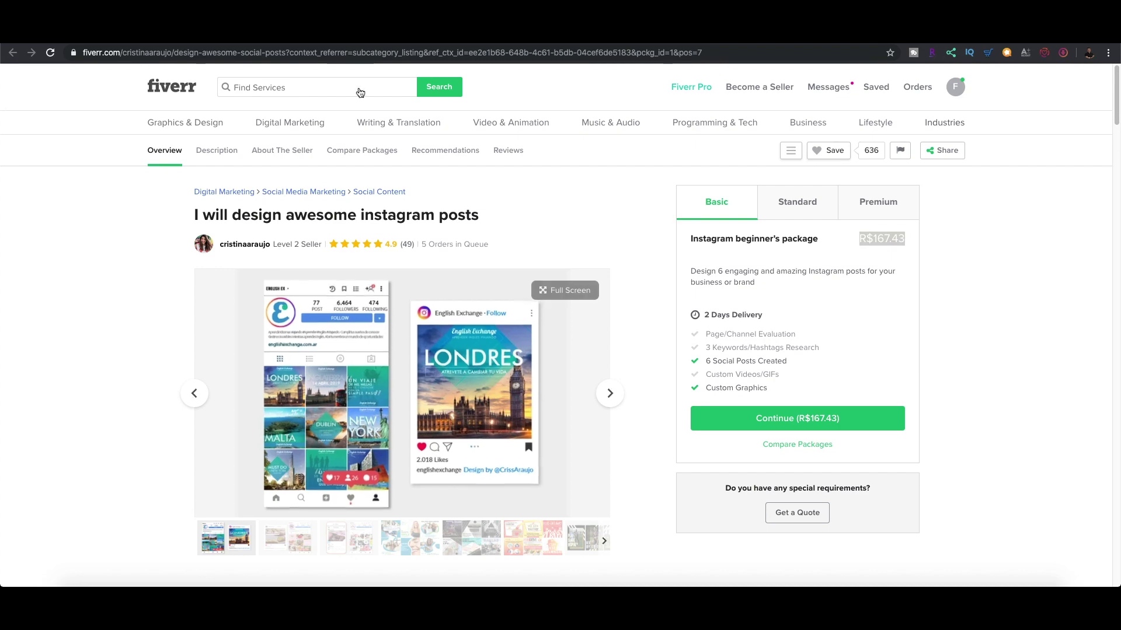
- Switch back to the Canva design, download it as a JPG and open the downloaded file
left_click(274, 43)
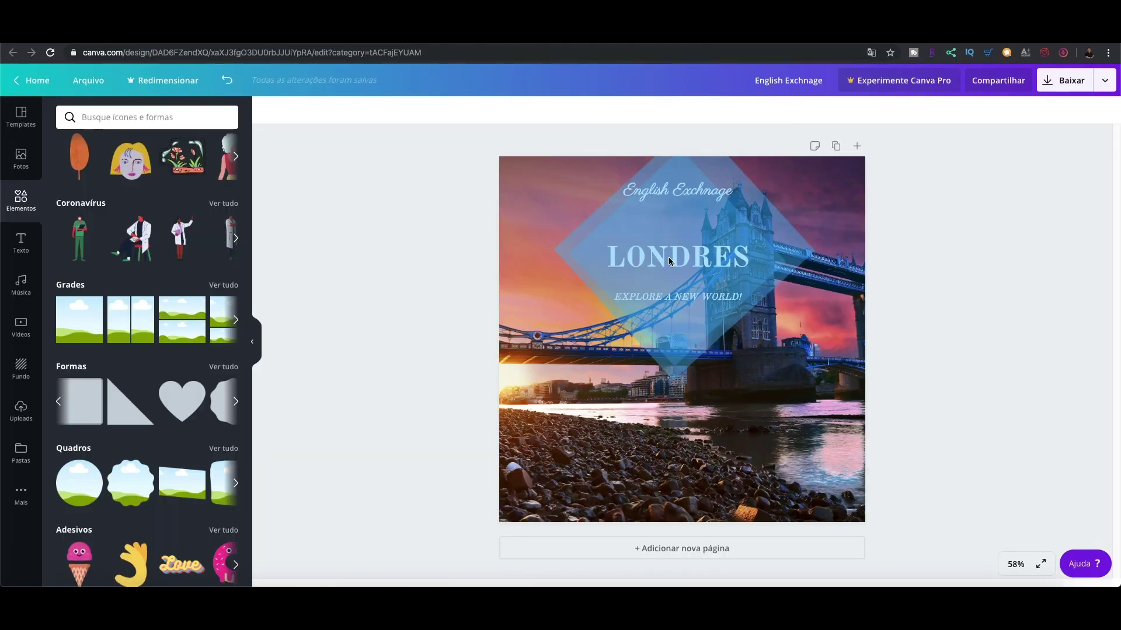
left_click(666, 259)
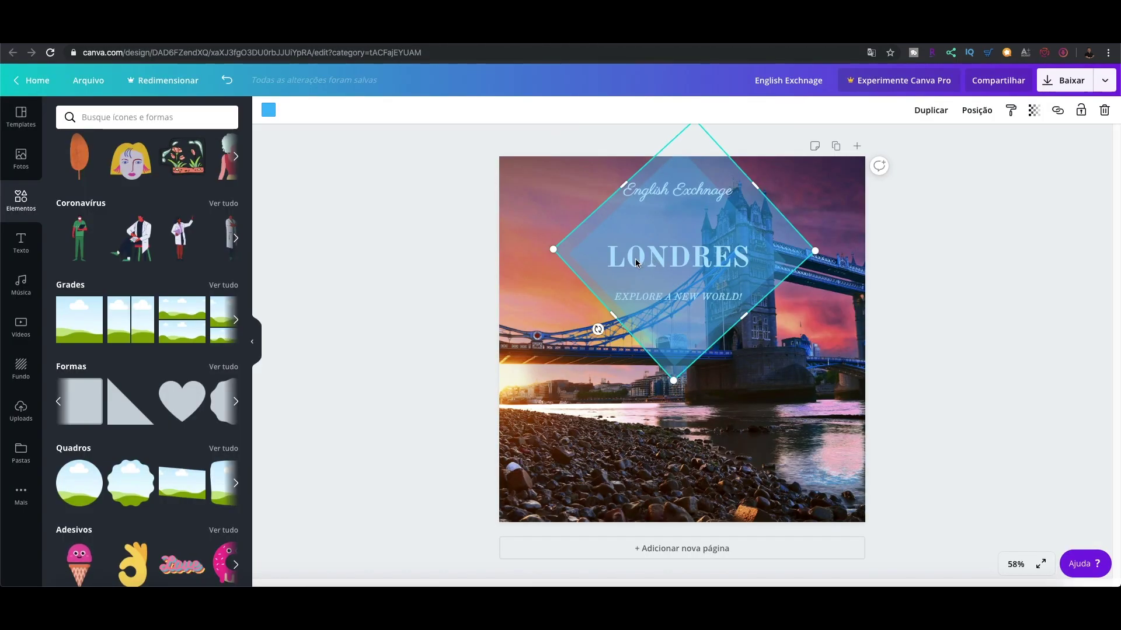
left_click(1071, 86)
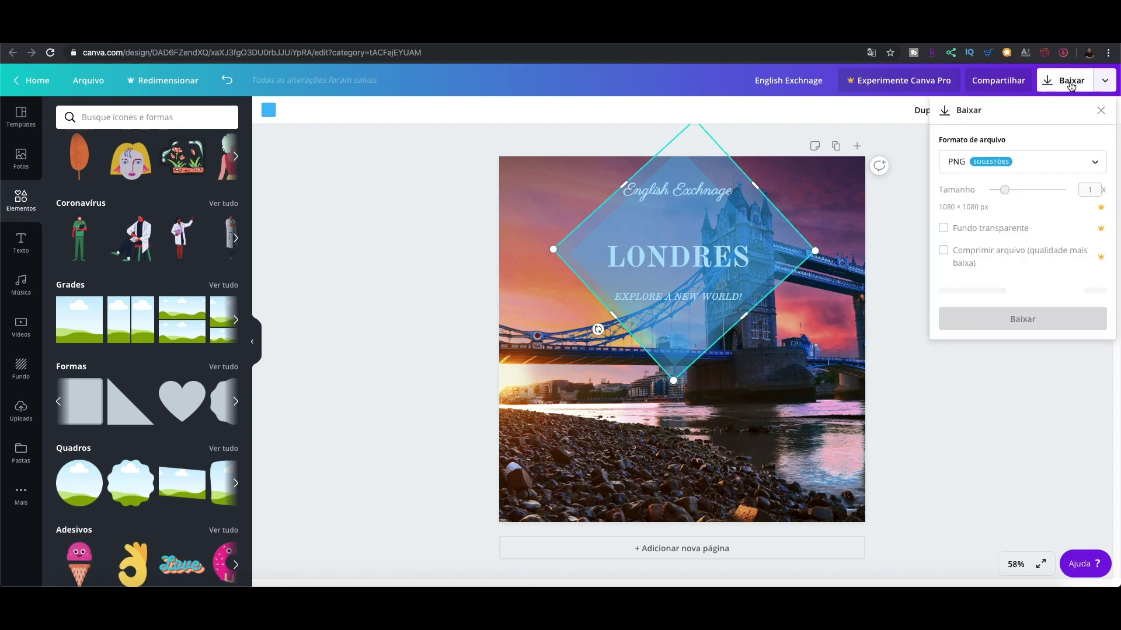
left_click(1096, 164)
left_click(992, 213)
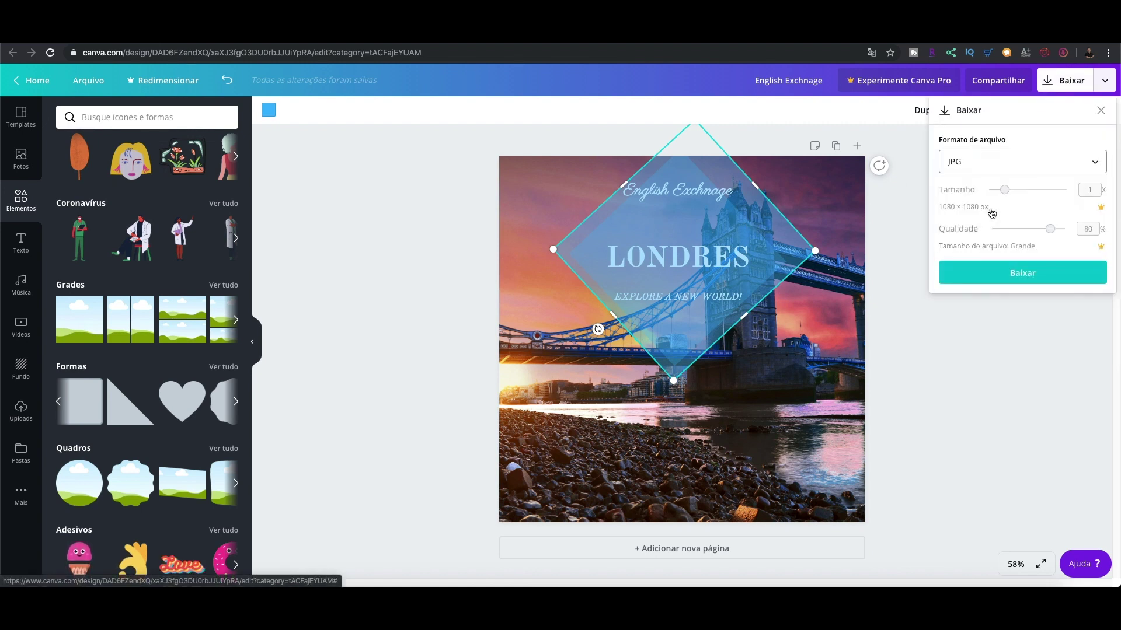
left_click(1019, 278)
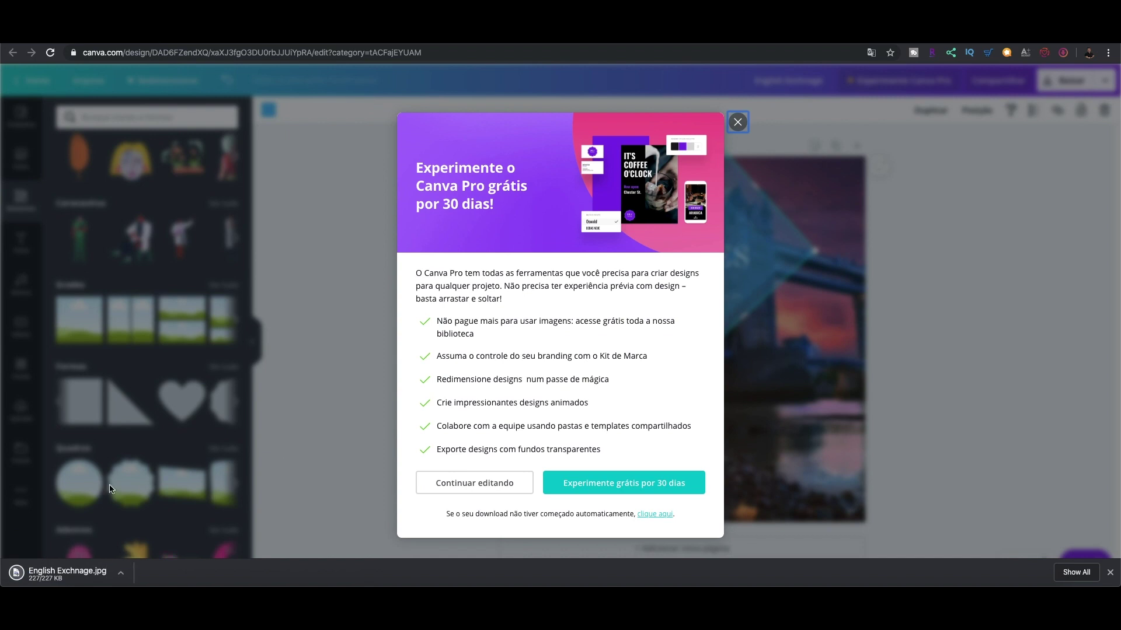
left_click(66, 578)
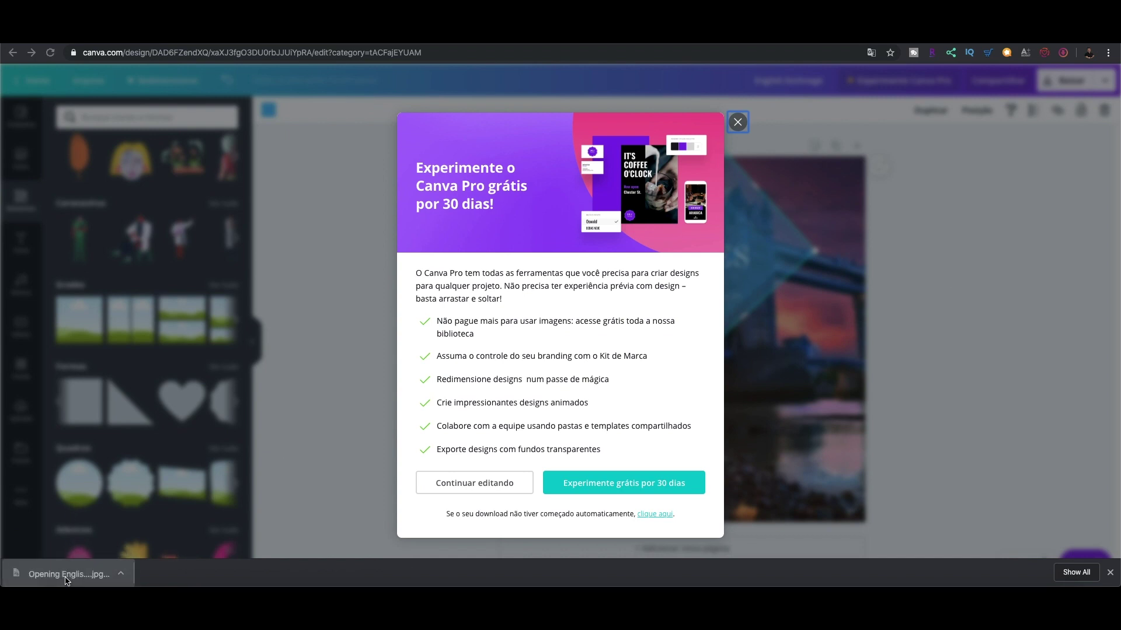